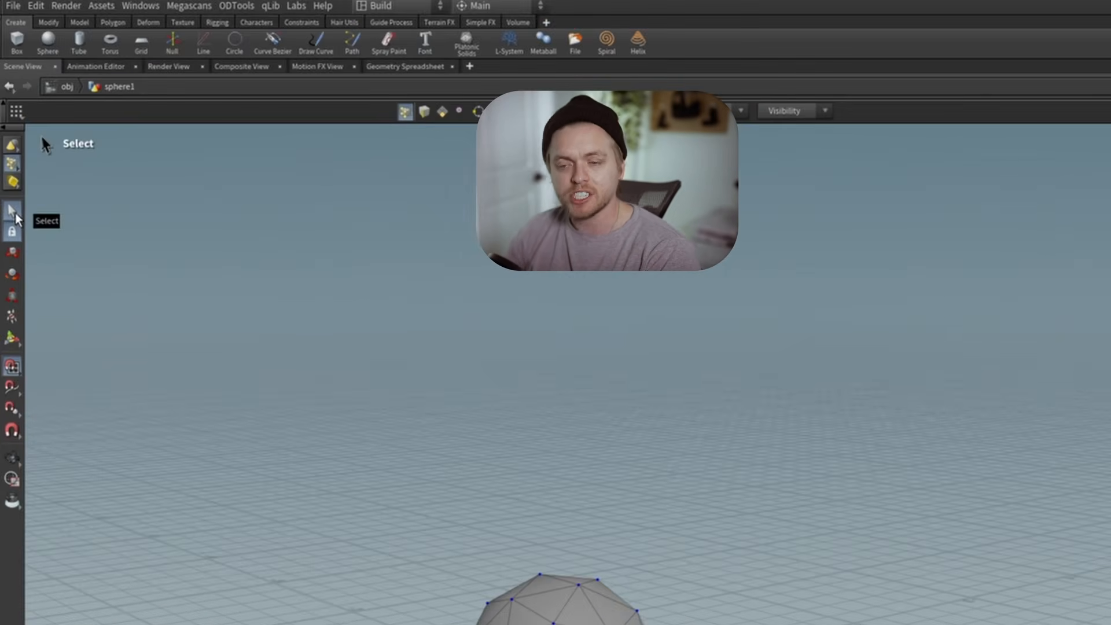
Step: Select all the sphere's points as a test and clear the selection
middle_click_drag(460, 510, 537, 425, "alt")
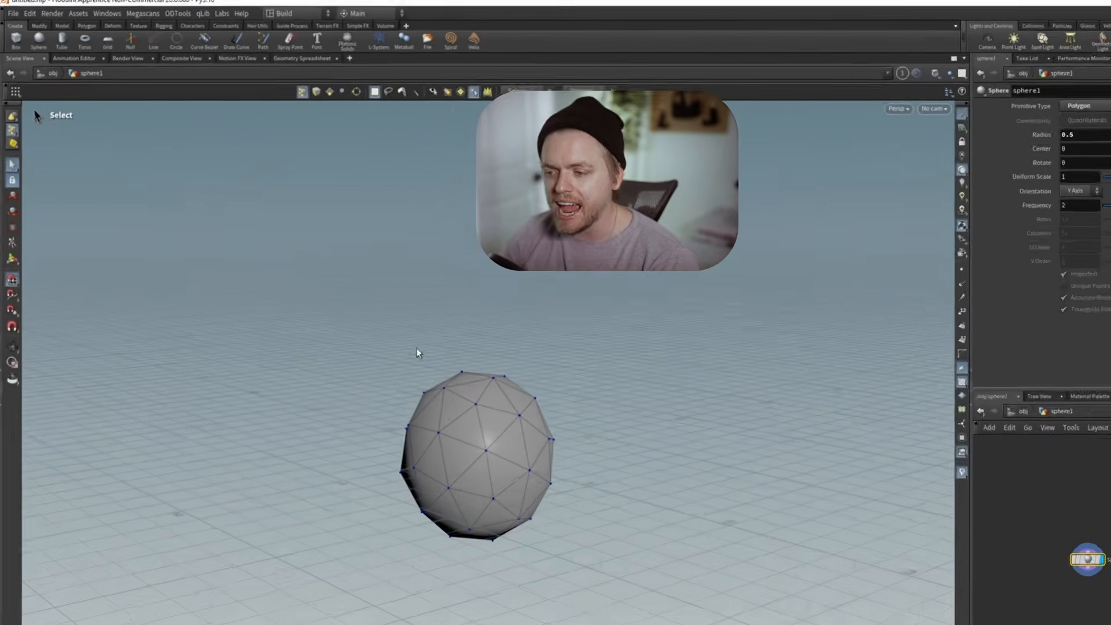
left_click_drag(246, 260, 656, 571)
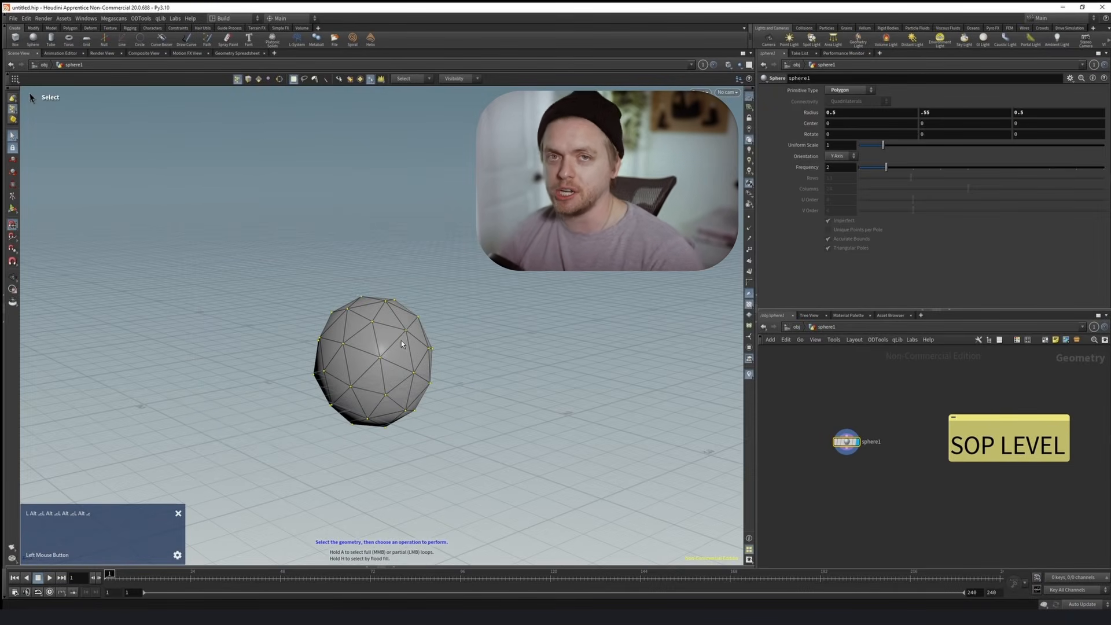
left_click(450, 286)
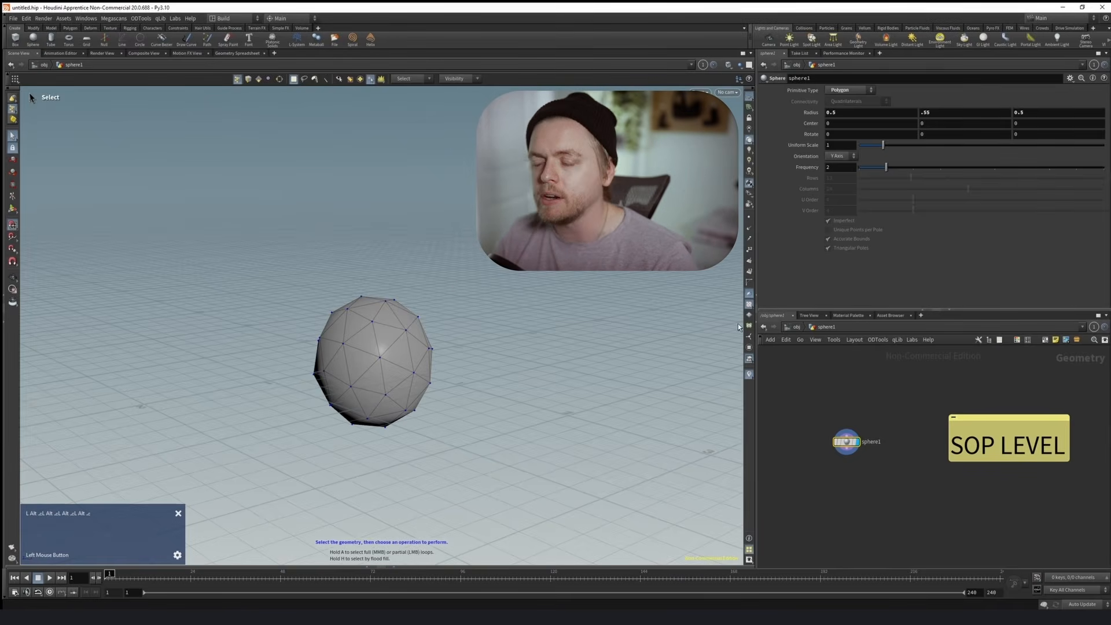
Step: Open the sphere1 node's info window, pin it so it stays open, and place it beside the sphere
left_click(854, 420)
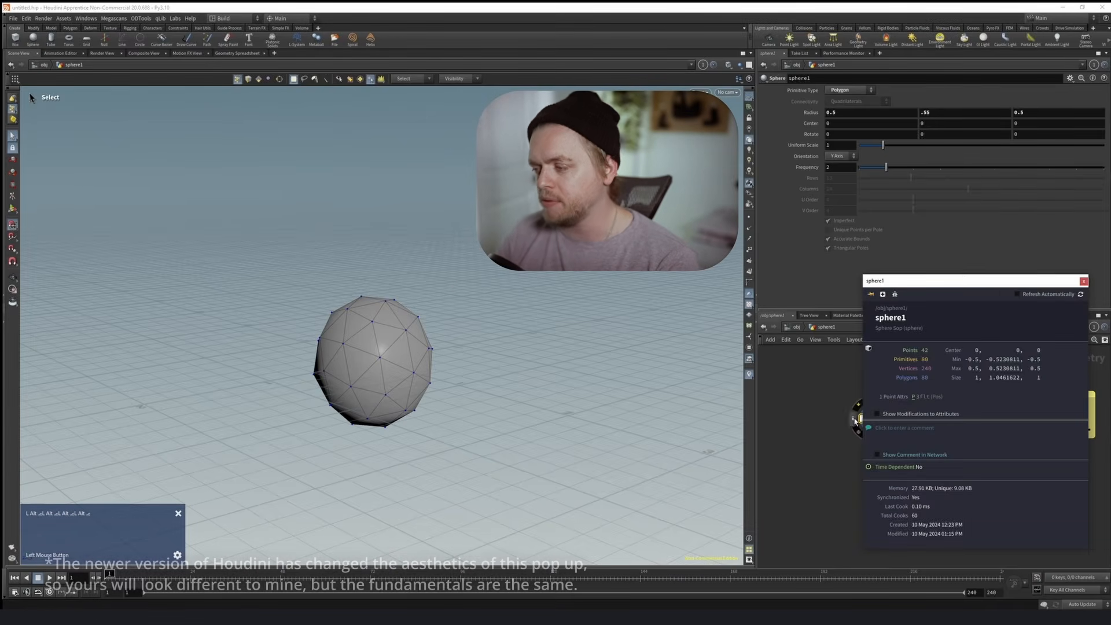
left_click_drag(960, 282, 662, 236)
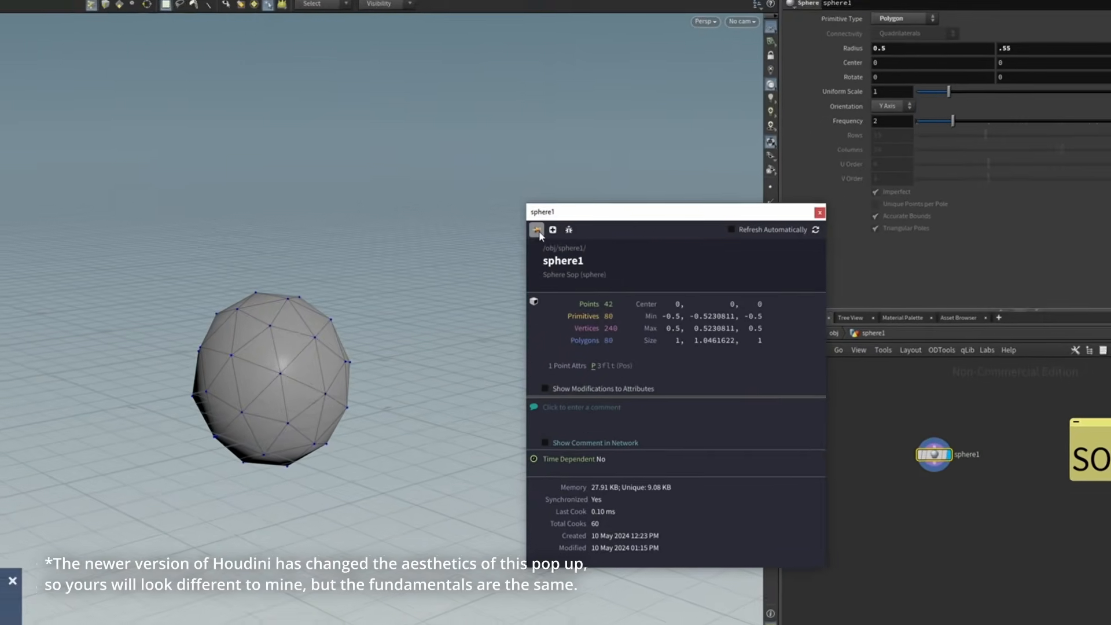
left_click(539, 232)
left_click_drag(589, 217, 473, 133)
left_click(821, 426)
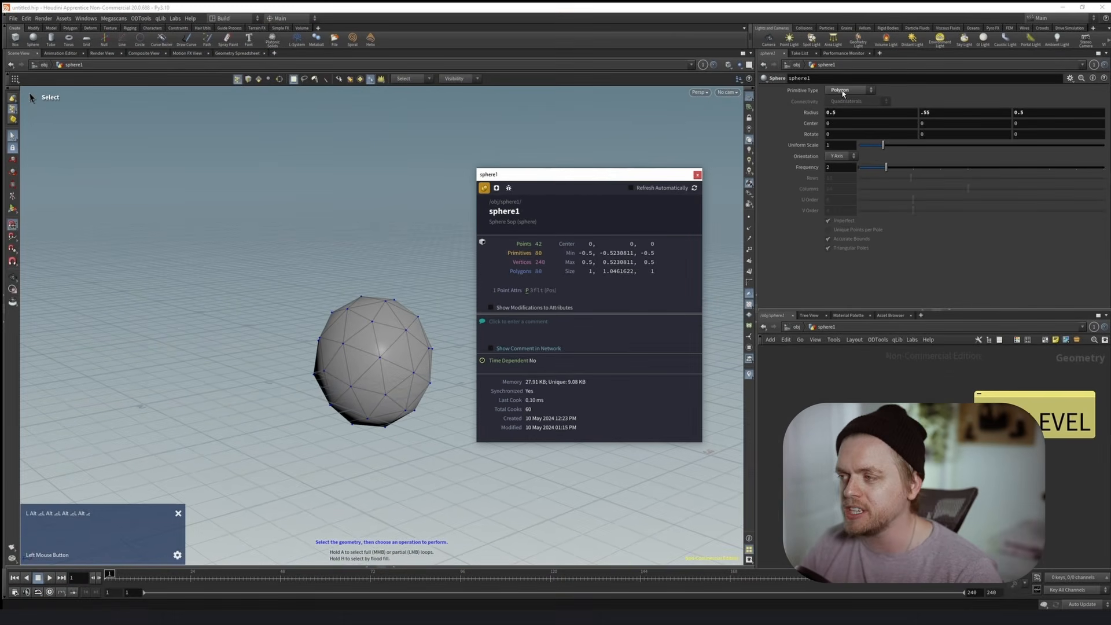
Step: Set the sphere's primitive type to NURBS and refresh the node info to read its component counts
left_click(847, 90)
left_click(842, 131)
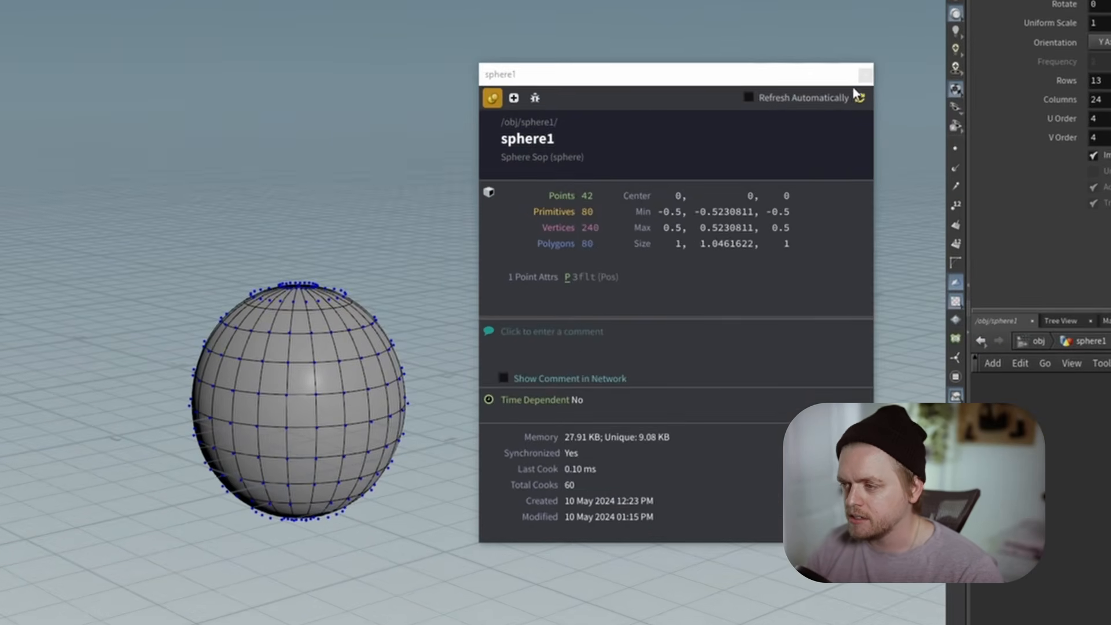
left_click(857, 96)
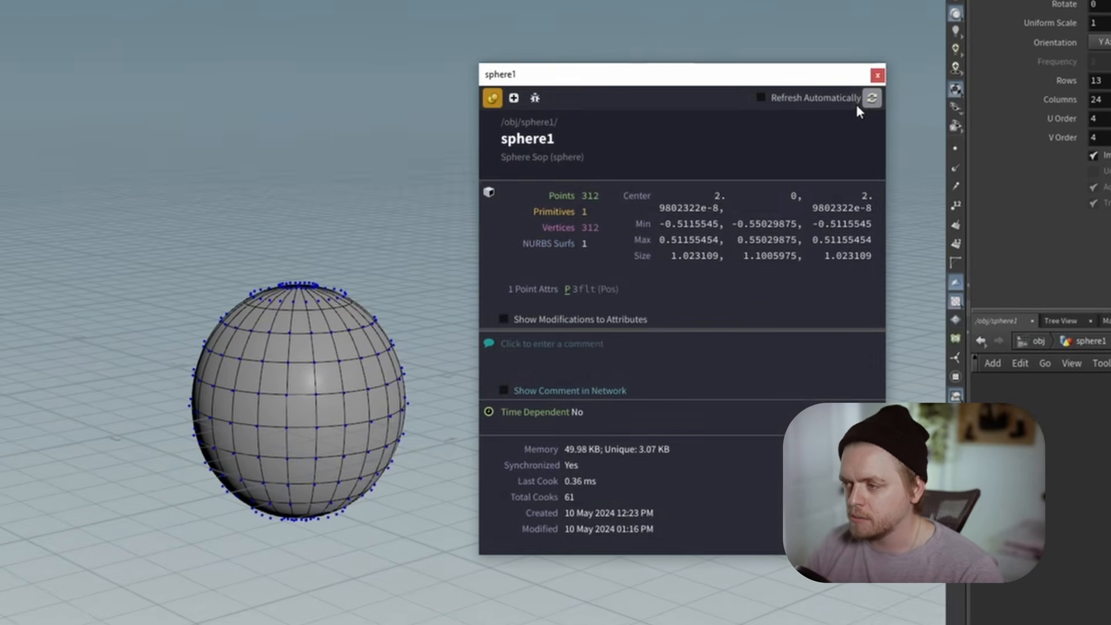
left_click_drag(724, 72, 615, 63)
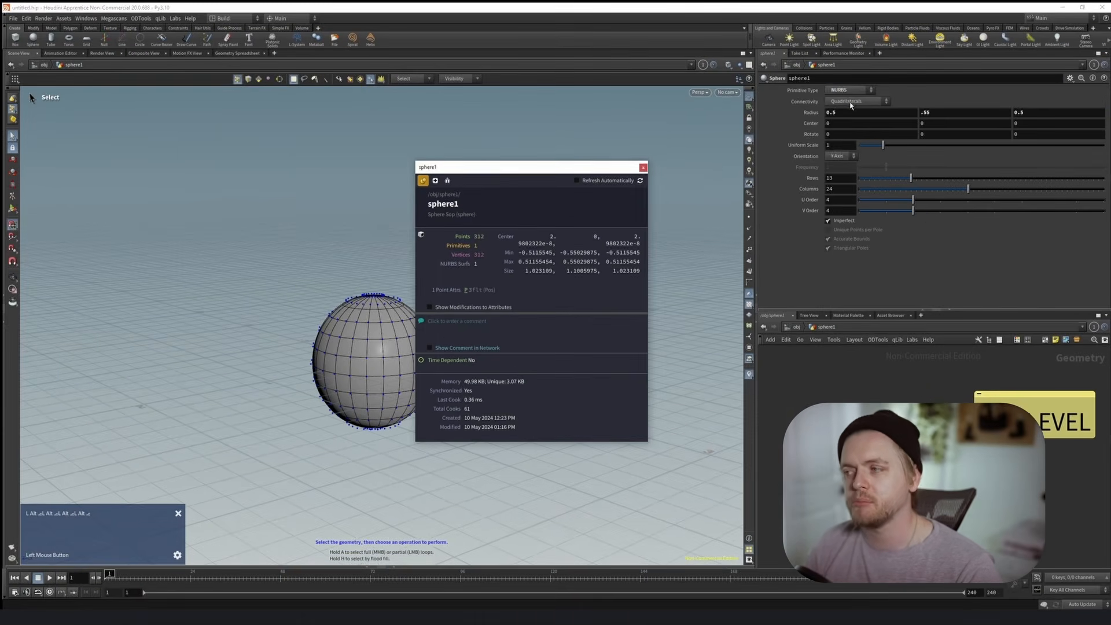
Step: Compare the sphere's Polygon and Polygon Mesh primitive types by alternating between them, ending on Polygon
left_click(1110, 0)
left_click(839, 107)
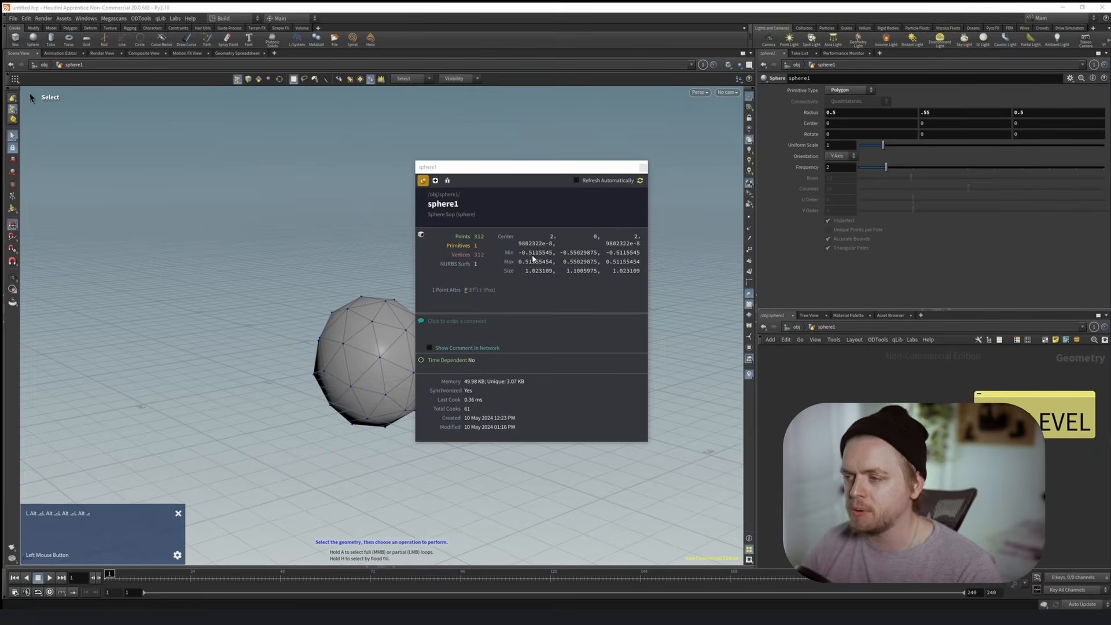
left_click(840, 91)
left_click(844, 116)
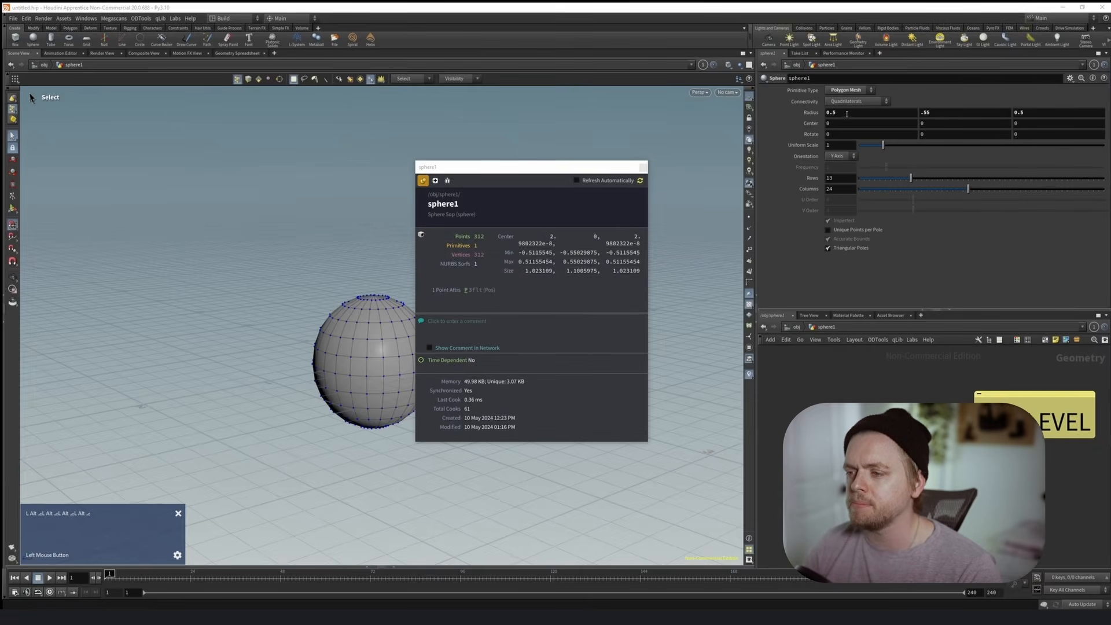
left_click(846, 90)
left_click(839, 108)
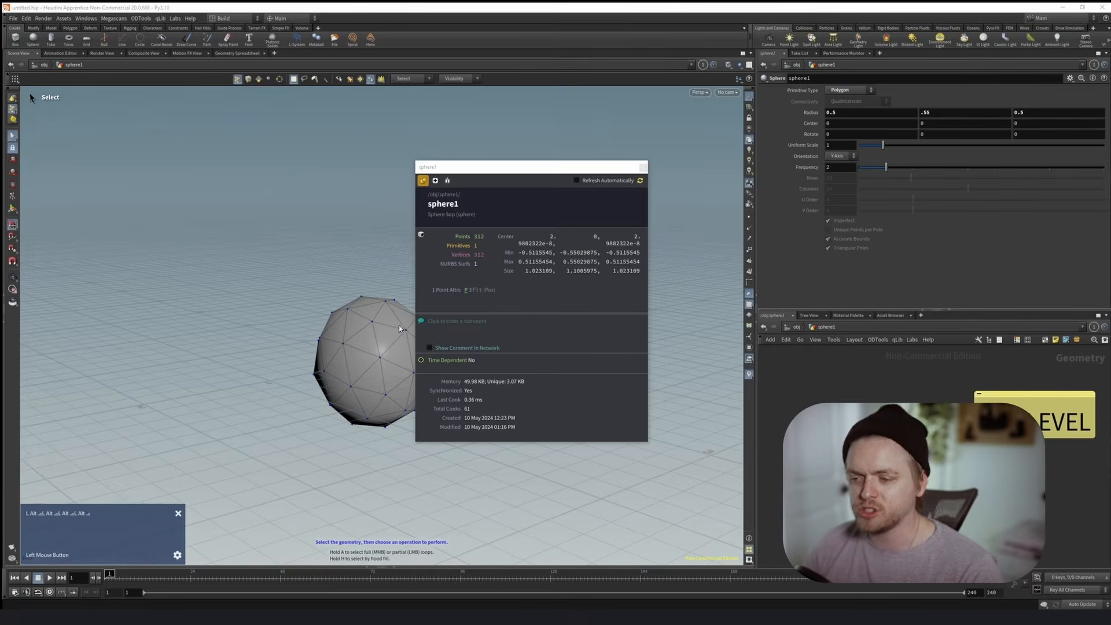
Step: Set the sphere's primitive type to Polygon Mesh and refresh the node info
left_click(846, 90)
left_click(844, 116)
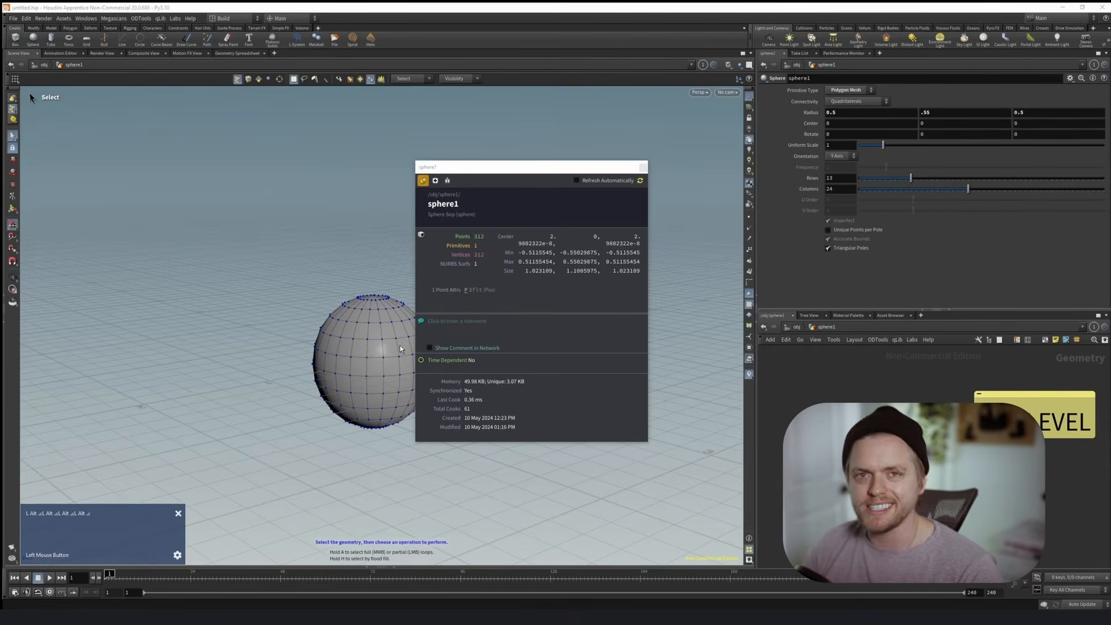
scroll(304, 288, "up", 4, "alt")
scroll(304, 288, "up", 2, "alt")
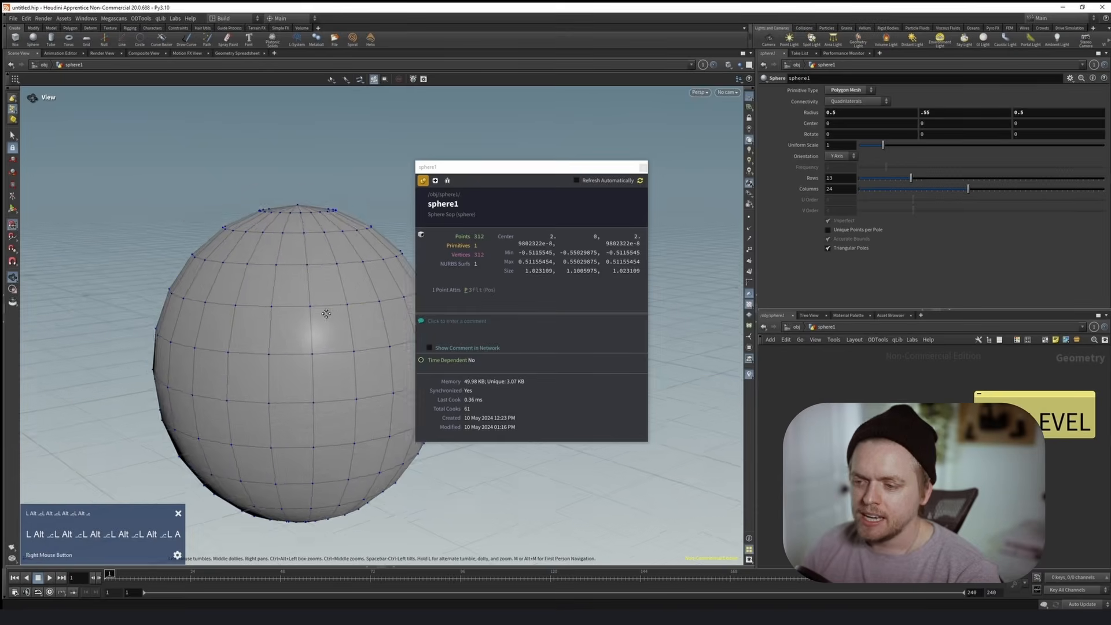
scroll(304, 288, "down", 4, "alt")
left_click_drag(303, 289, 318, 290, "alt")
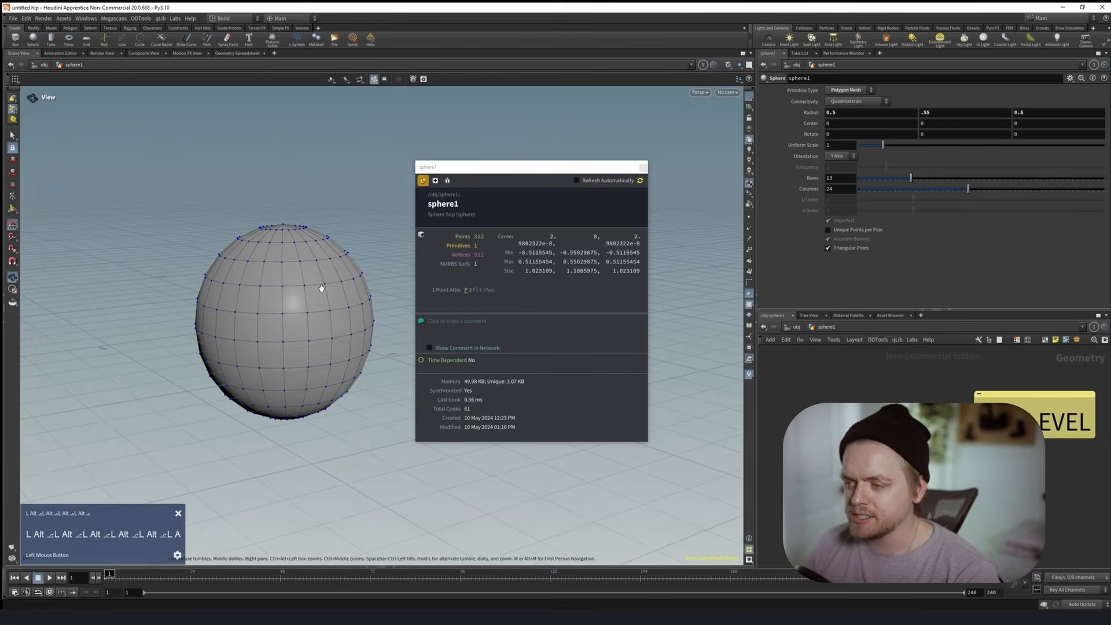
left_click(640, 180)
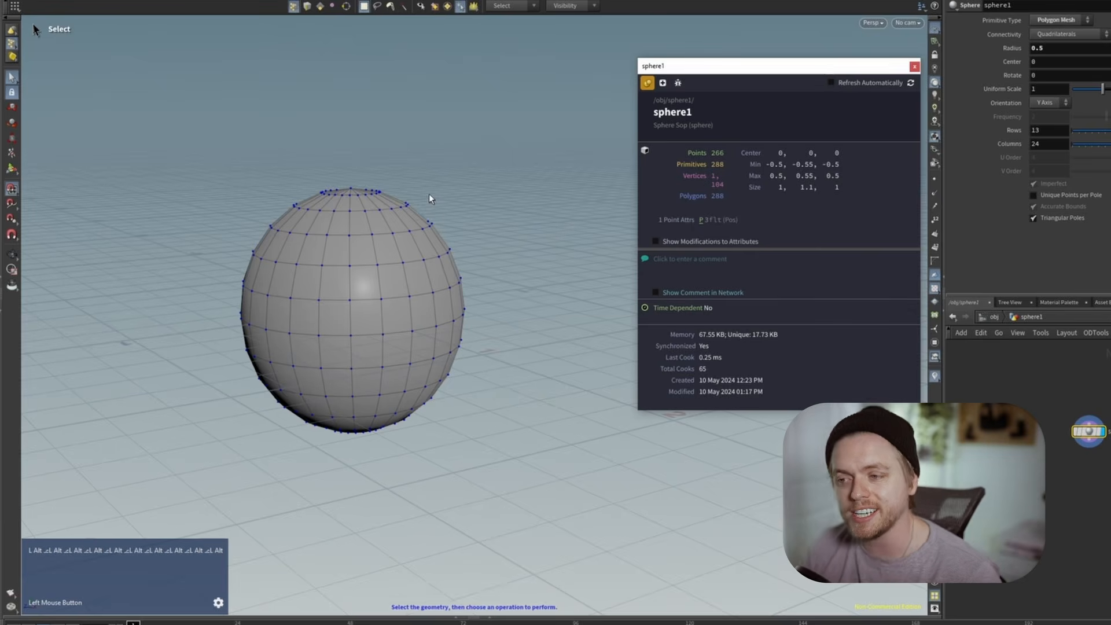
Step: Try out point selection on the sphere, clear it, and select a single face in primitive selection mode
double_click(380, 210)
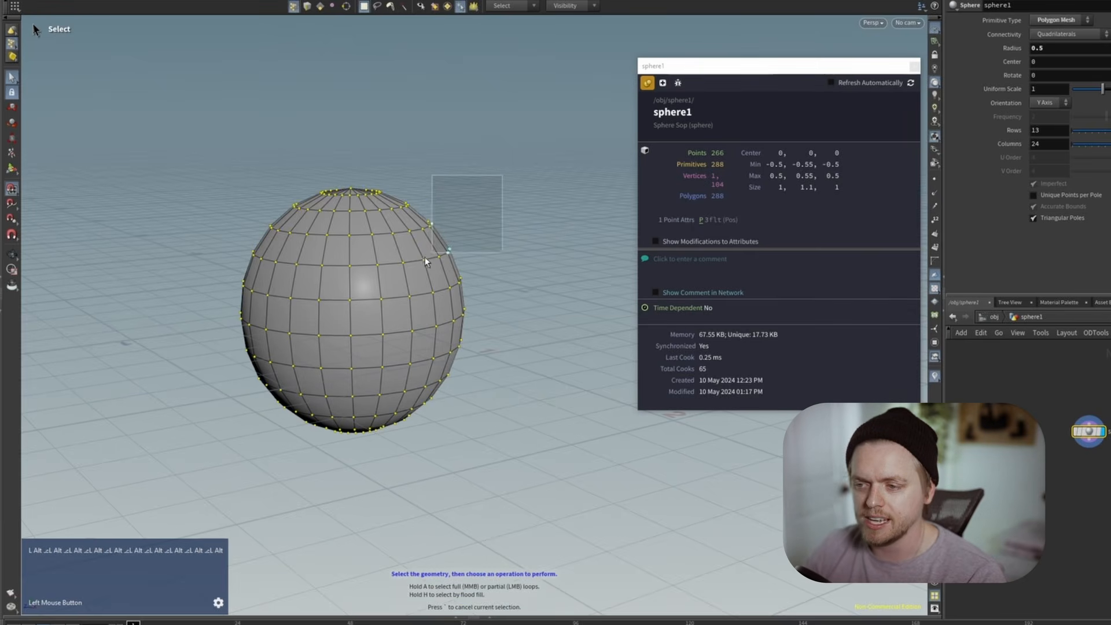
left_click(496, 216)
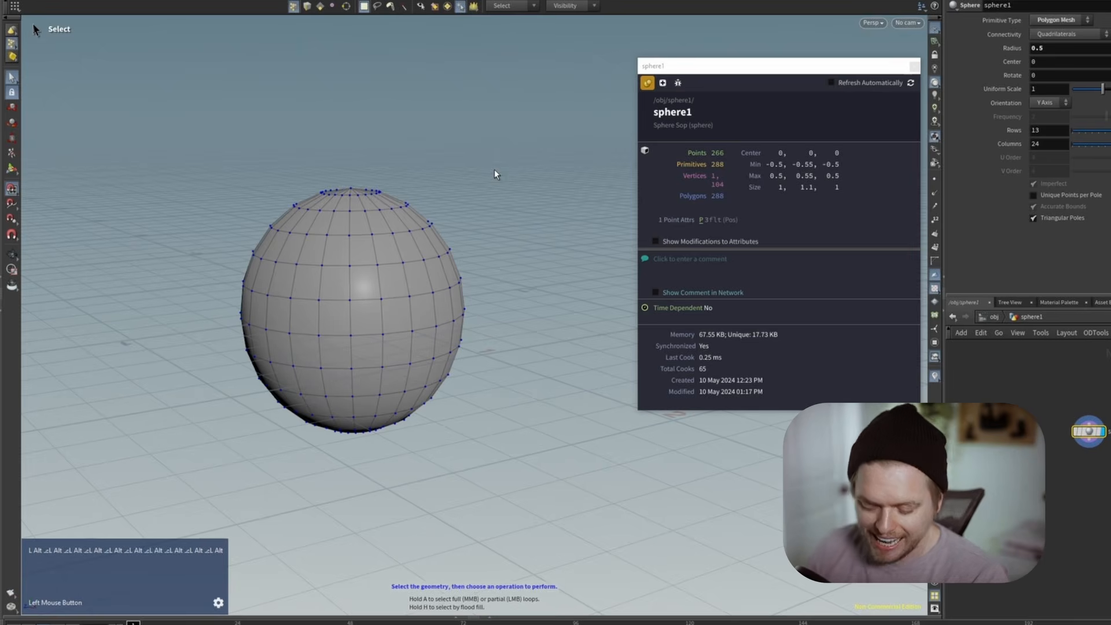
key("4")
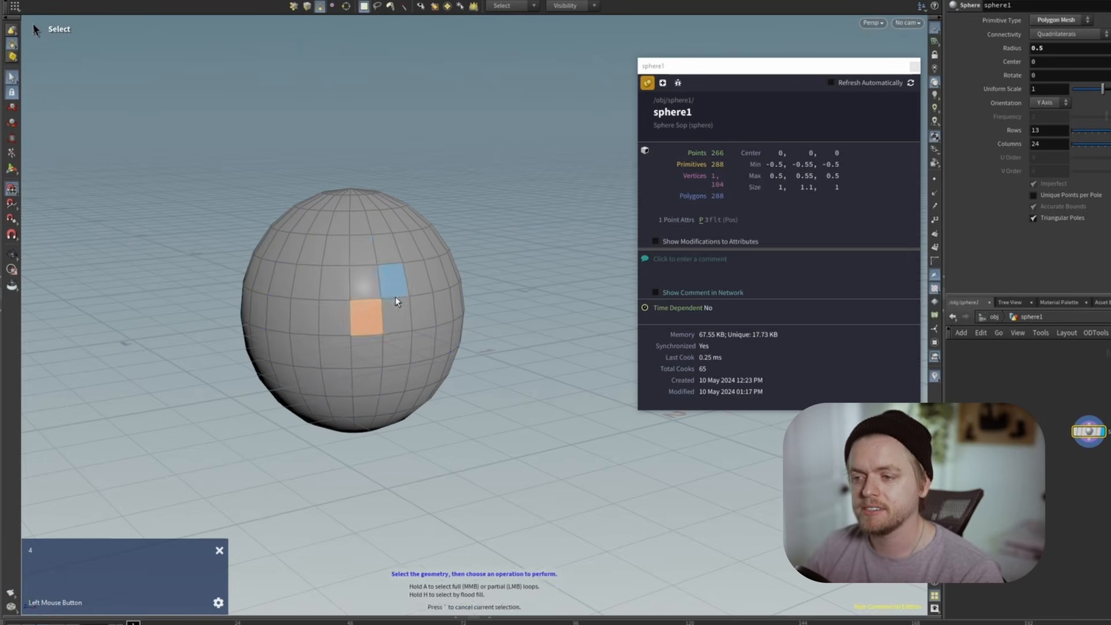
left_click(364, 256)
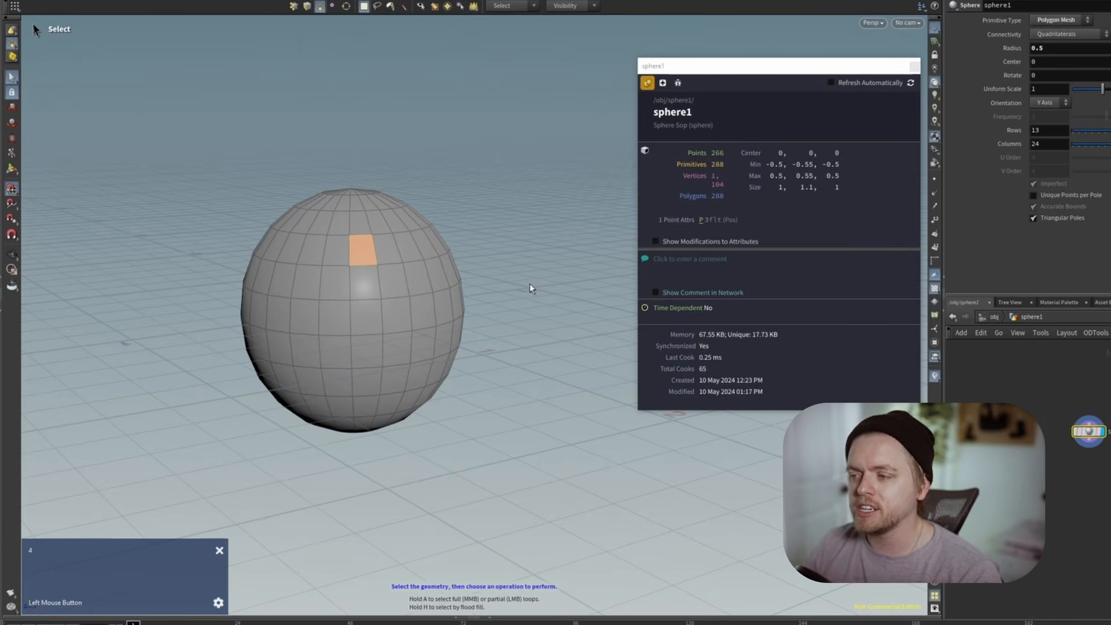
Step: Switch to vertex selection and examine up close how vertices sit around each point of the sphere
key("5")
scroll(375, 264, "down", 10, "alt")
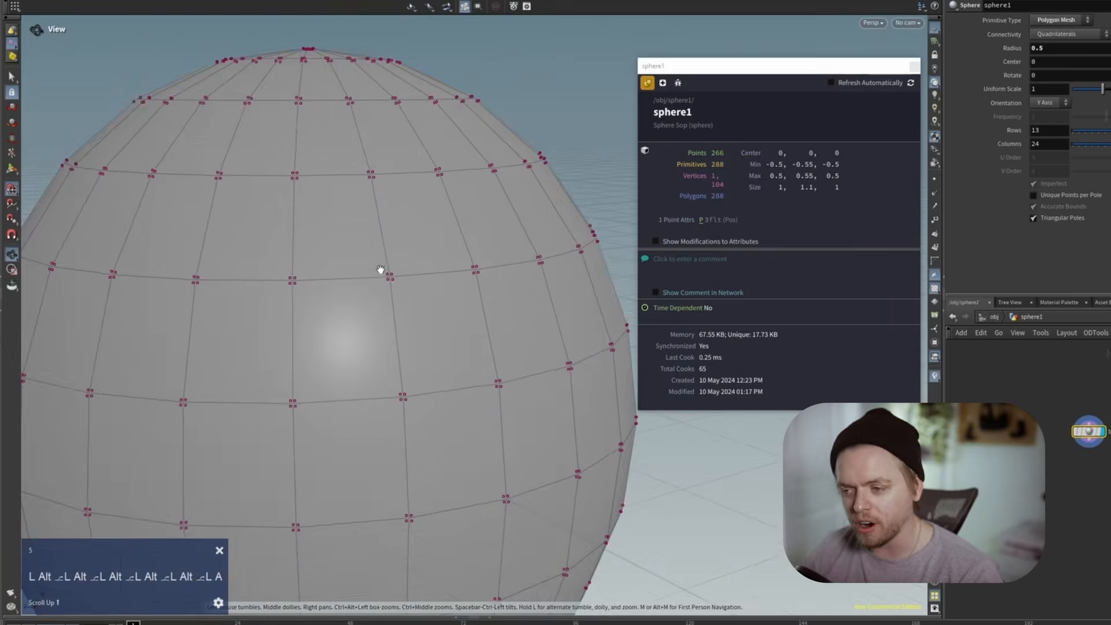
right_click_drag(383, 268, 427, 197, "alt")
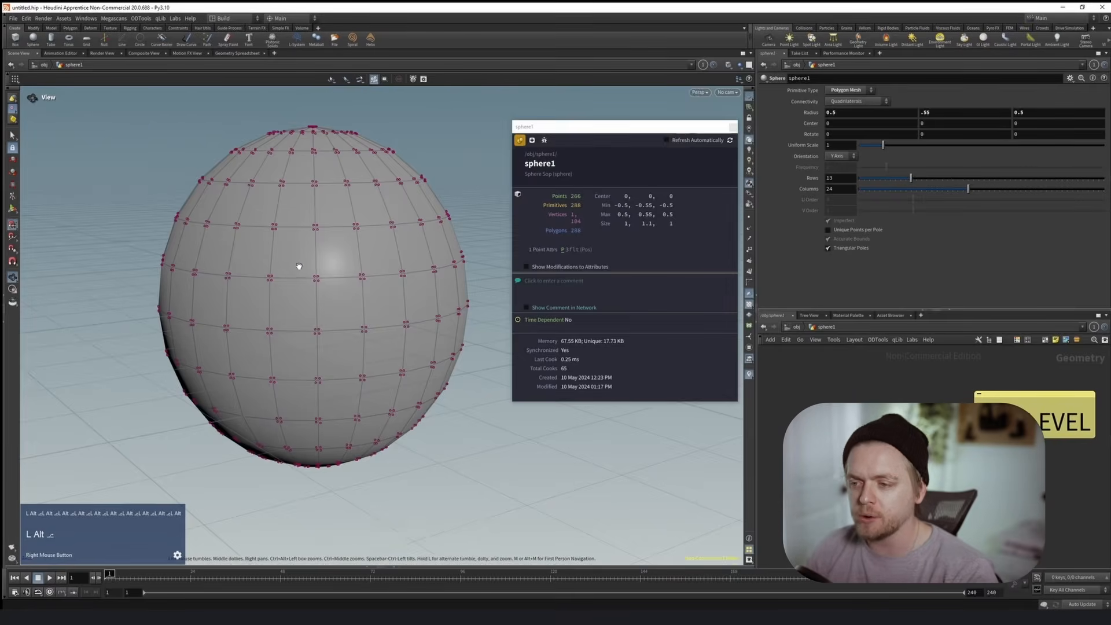
scroll(312, 228, "up", 6)
key("s")
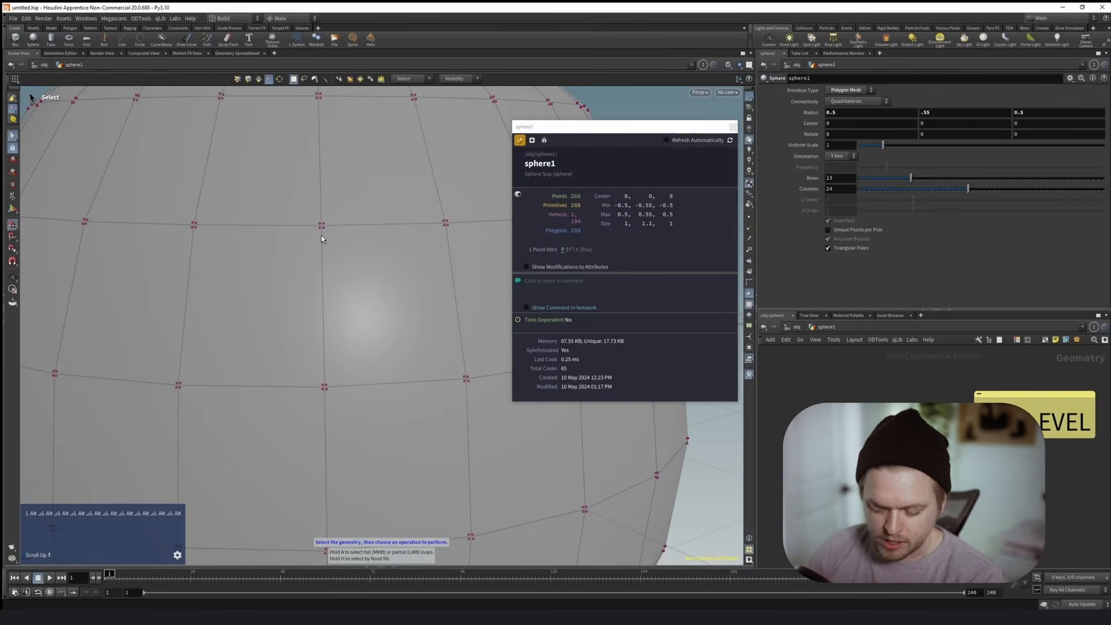
Step: Switch to primitive selection and inspect one selected face of the sphere up close
key("4")
left_click_drag(384, 148, 295, 311, "alt")
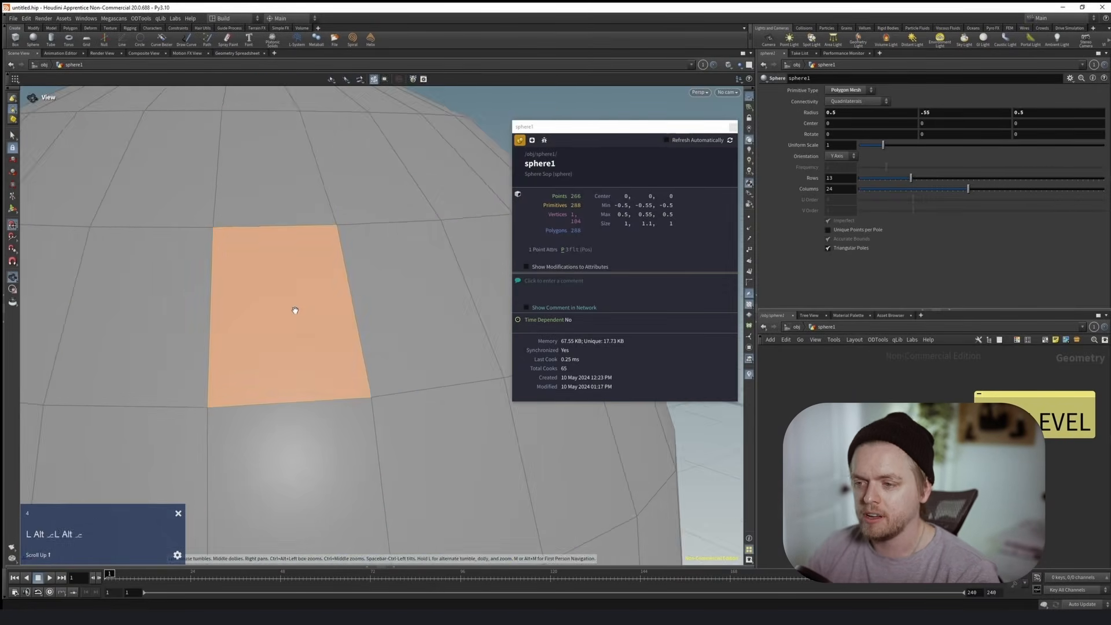
scroll(295, 311, "up", 2, "alt")
right_click_drag(295, 310, 317, 334, "alt")
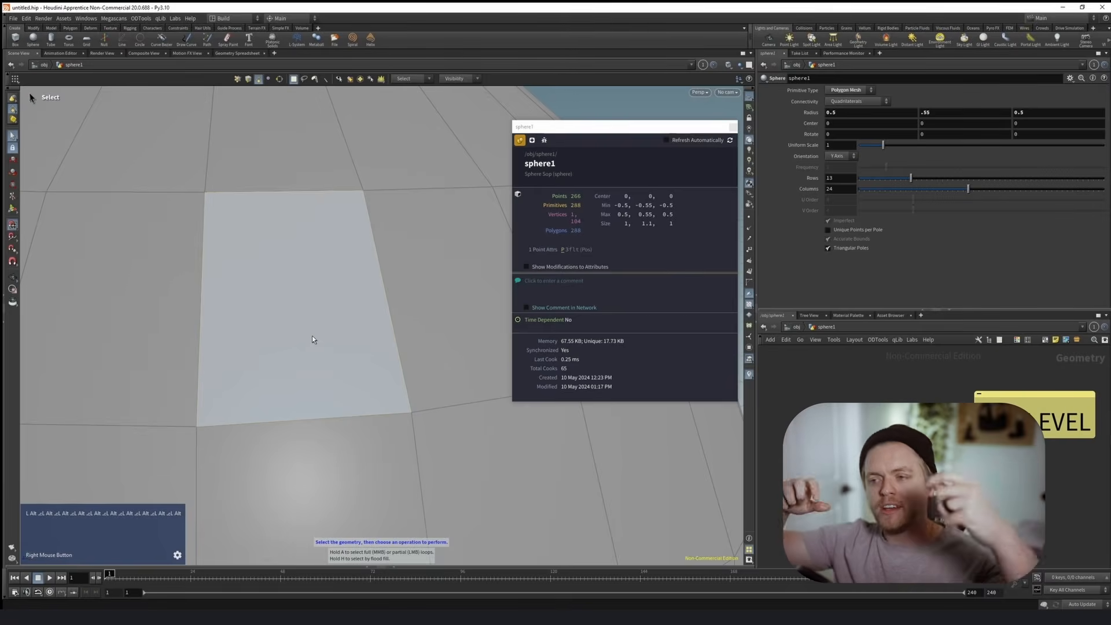
Step: Display the sphere's points, switch to its vertices, and compare the two around one face
key("2")
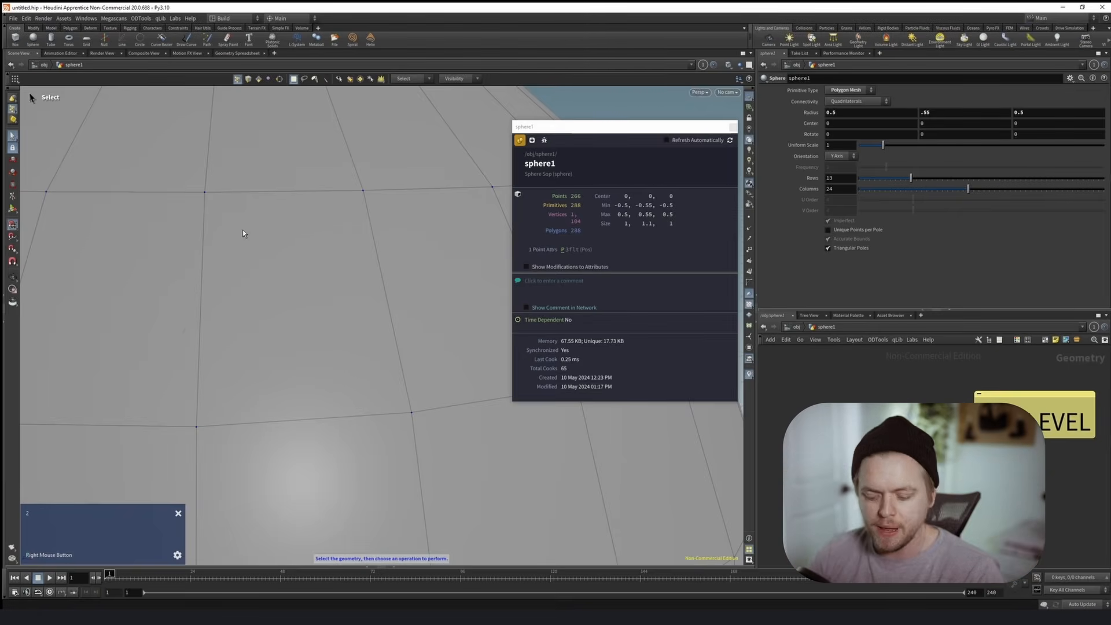
key("5")
mouse_move(226, 216)
left_mouse_down("alt")
mouse_move(213, 209)
mouse_move(214, 219)
left_mouse_up("alt")
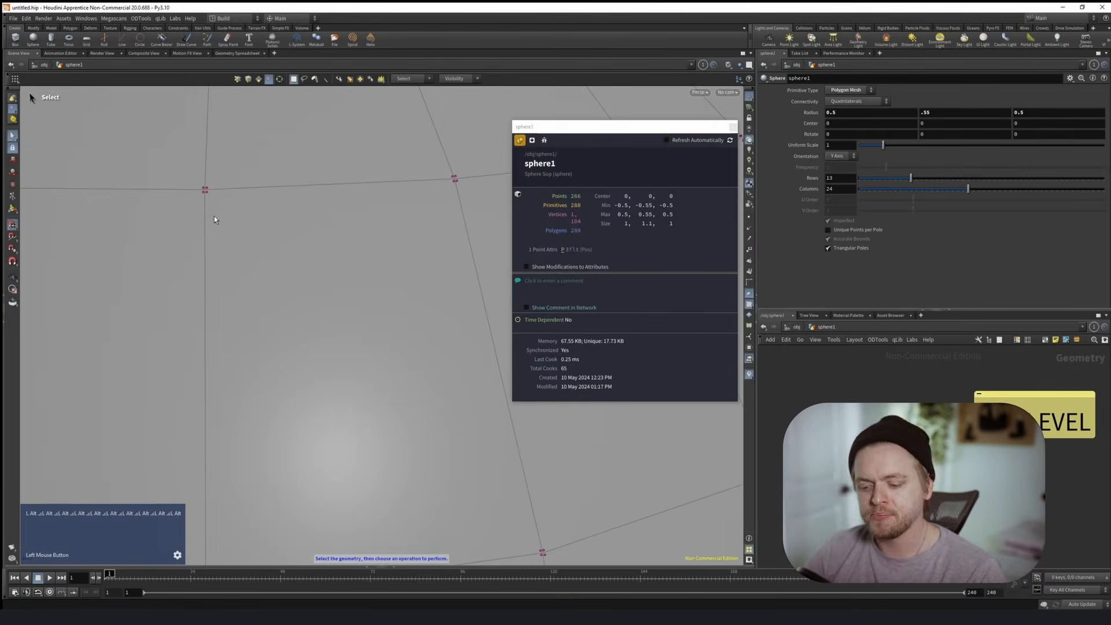
left_click_drag(214, 181, 241, 206, "alt")
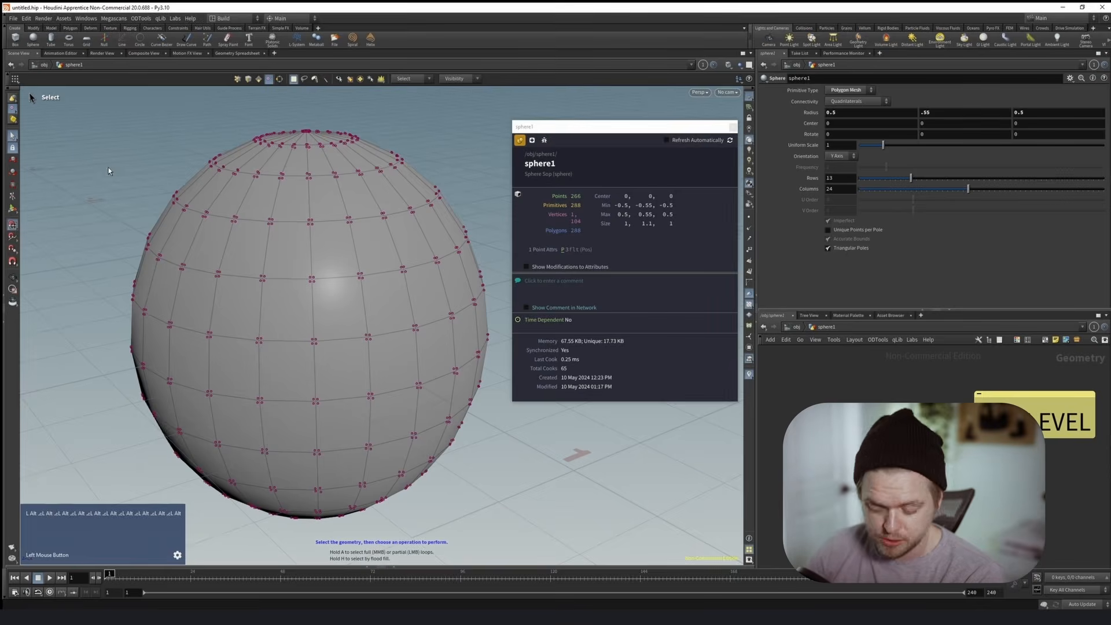
Step: Test box-selecting points and edges across the upper part of the sphere, and clear the selection
key("3")
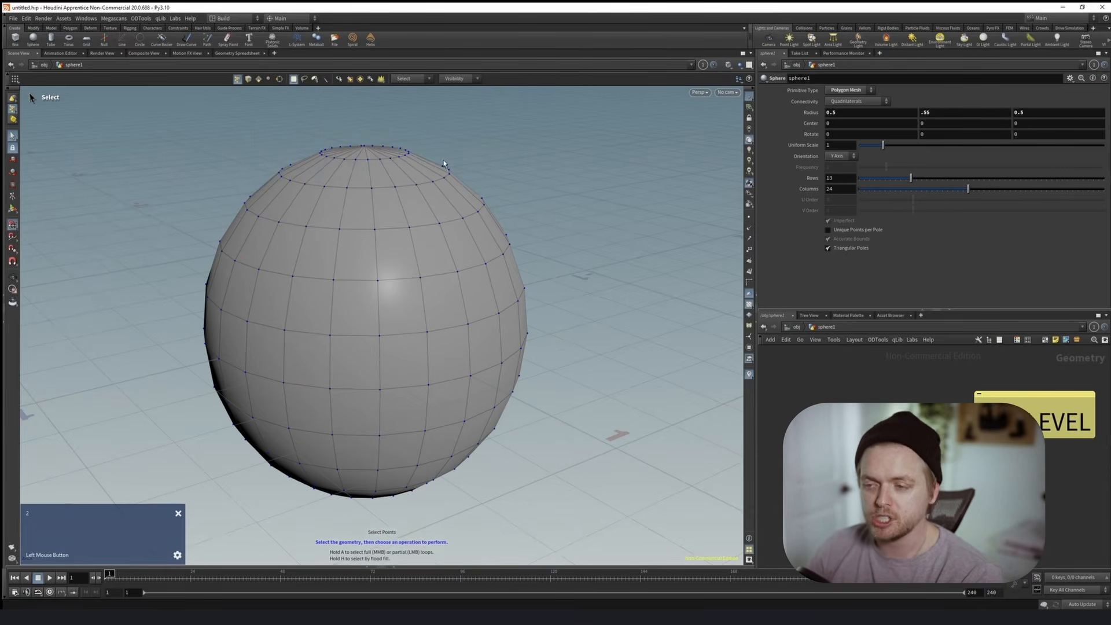
left_click_drag(258, 114, 520, 232)
left_click_drag(184, 122, 524, 236)
key("3")
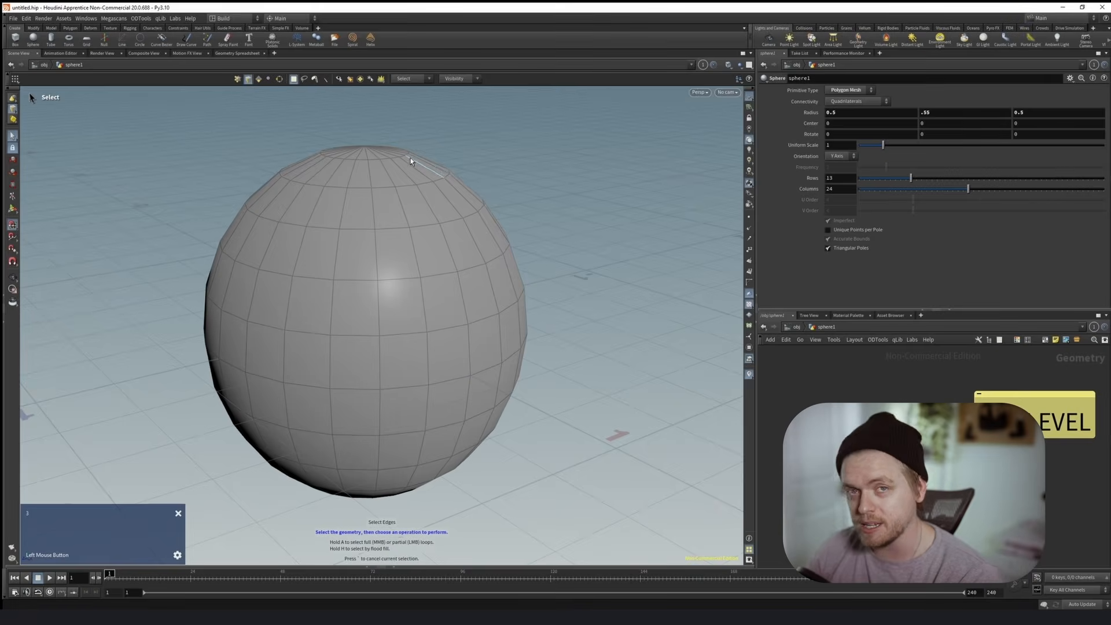
left_click_drag(308, 138, 519, 299)
left_click(541, 194)
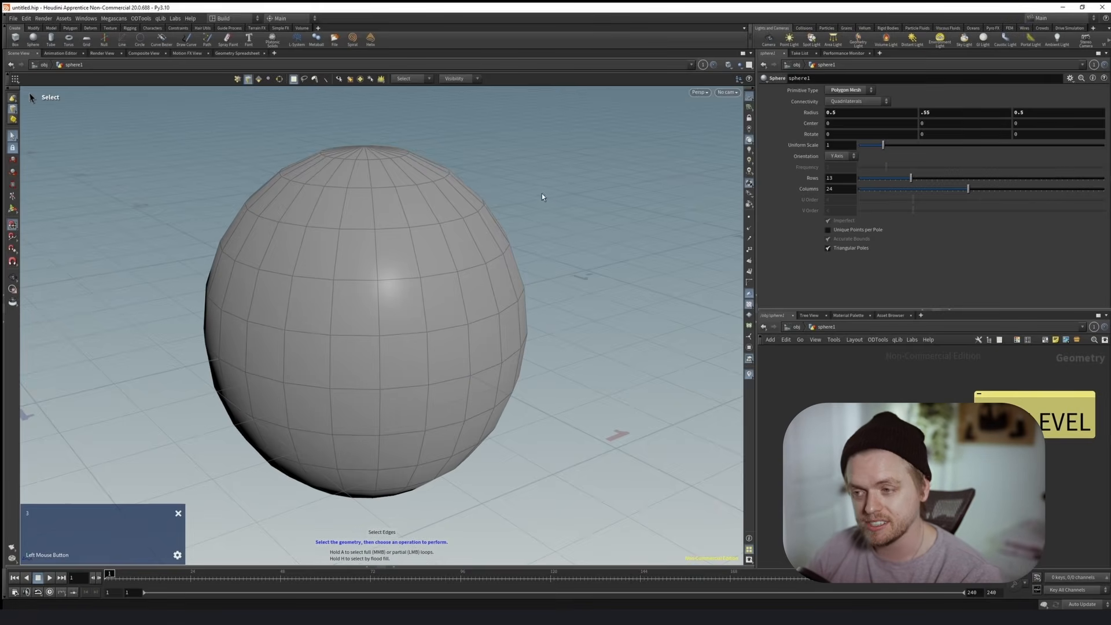
Step: Switch to primitive selection and box-select faces on the sphere, including the ones around its top
key("4")
left_click(393, 250)
left_click_drag(189, 122, 527, 231)
left_click(560, 213)
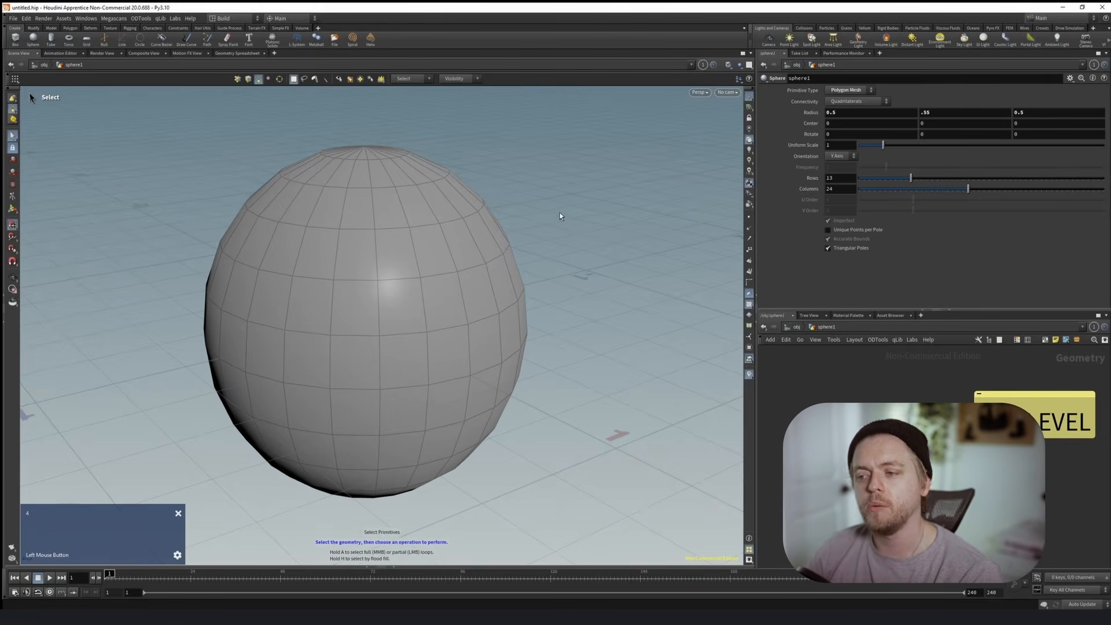
left_click_drag(545, 160, 254, 360)
left_click_drag(112, 154, 454, 359)
left_click_drag(523, 163, 289, 130)
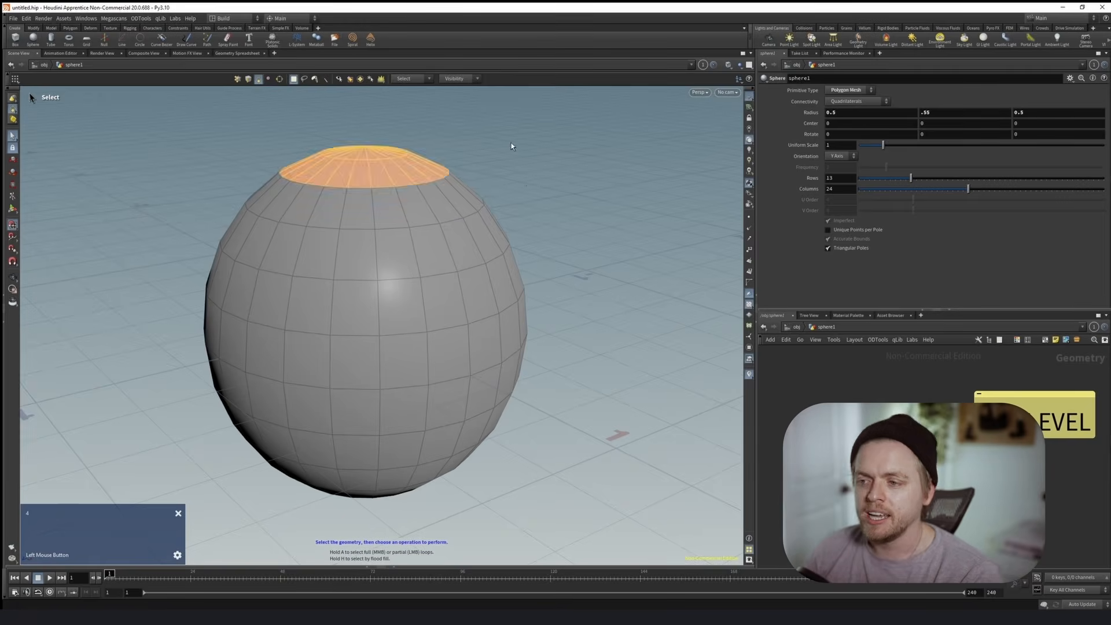
Step: Clear the face selection, cycle through point, edge and primitive selection modes, and test picking and deselecting one face
left_click(491, 145)
key("2")
key("3")
key("4")
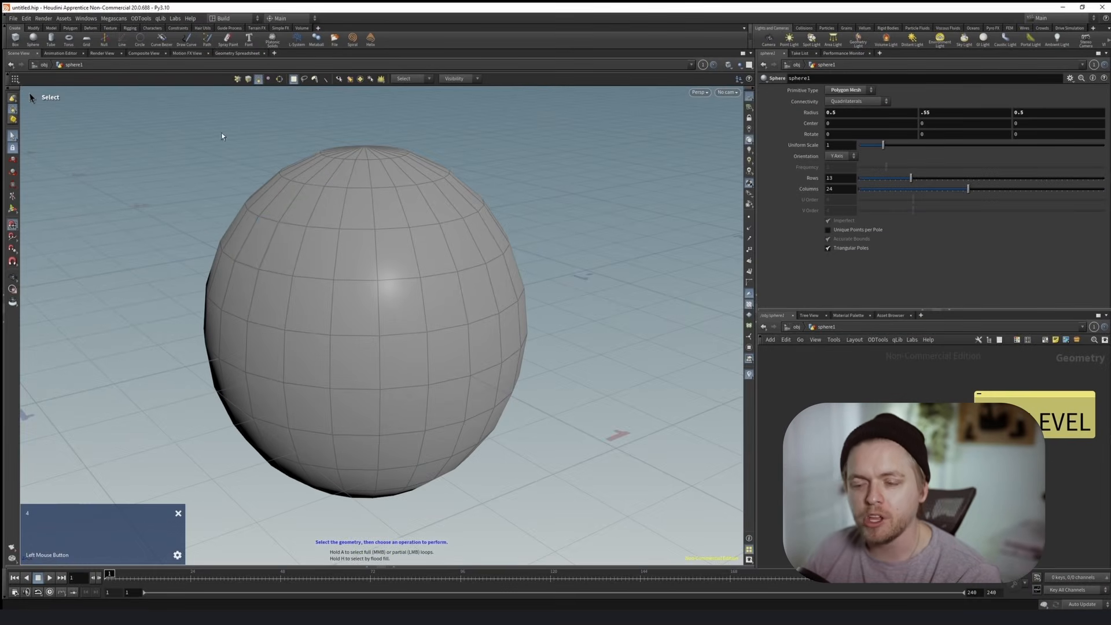
left_click(395, 358)
left_click(283, 139)
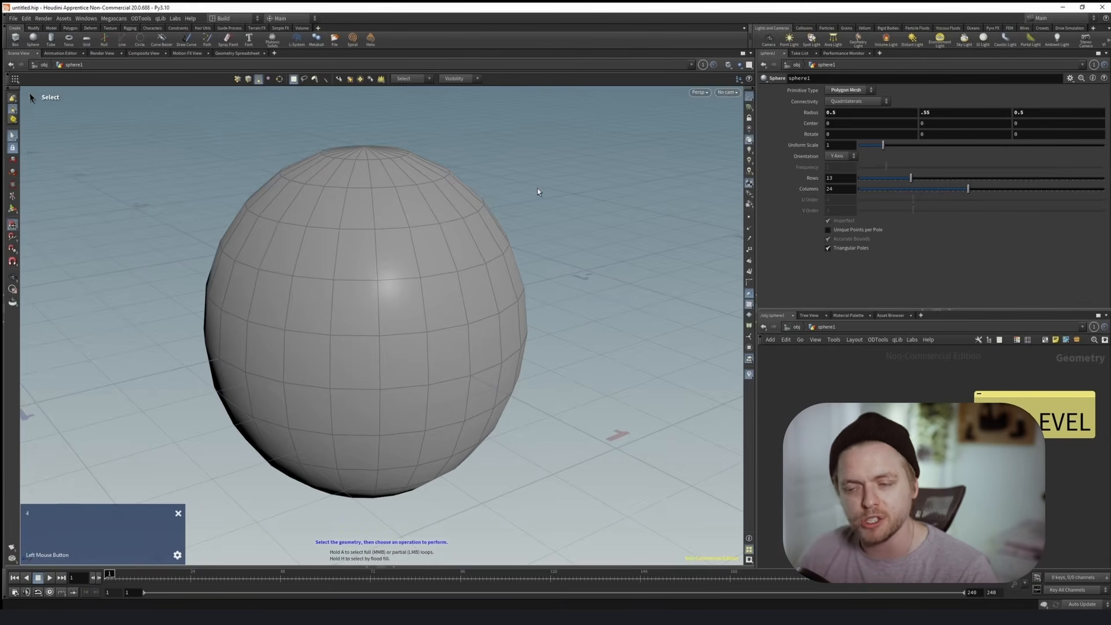
Step: Box-select the faces around the sphere's top, and switch to edge selection
left_click_drag(480, 137, 278, 223)
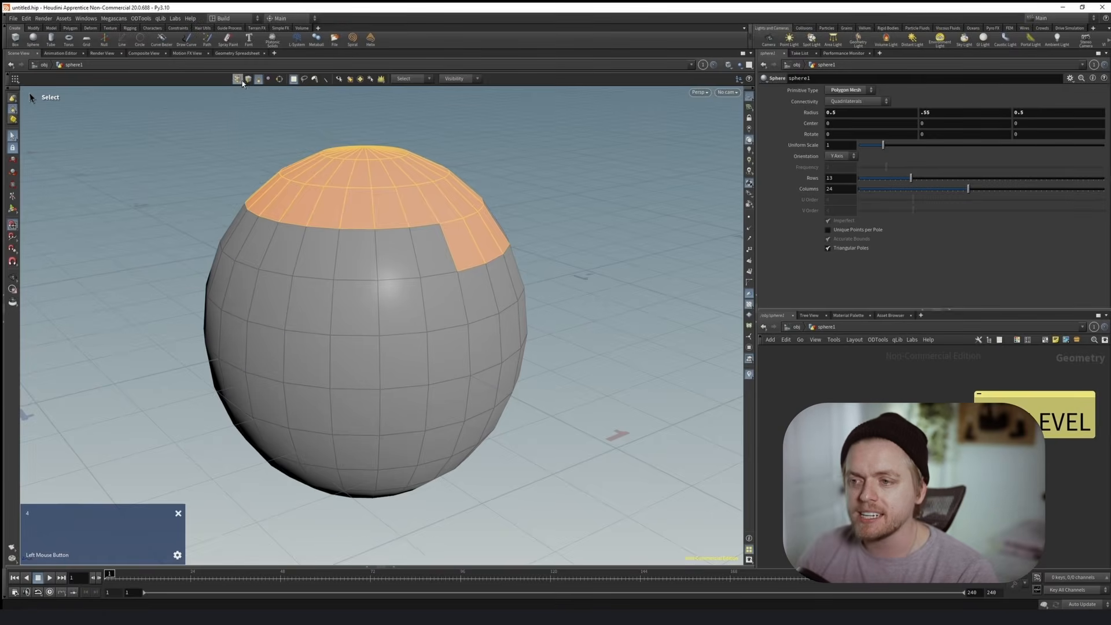
left_click(249, 79)
left_click(249, 80)
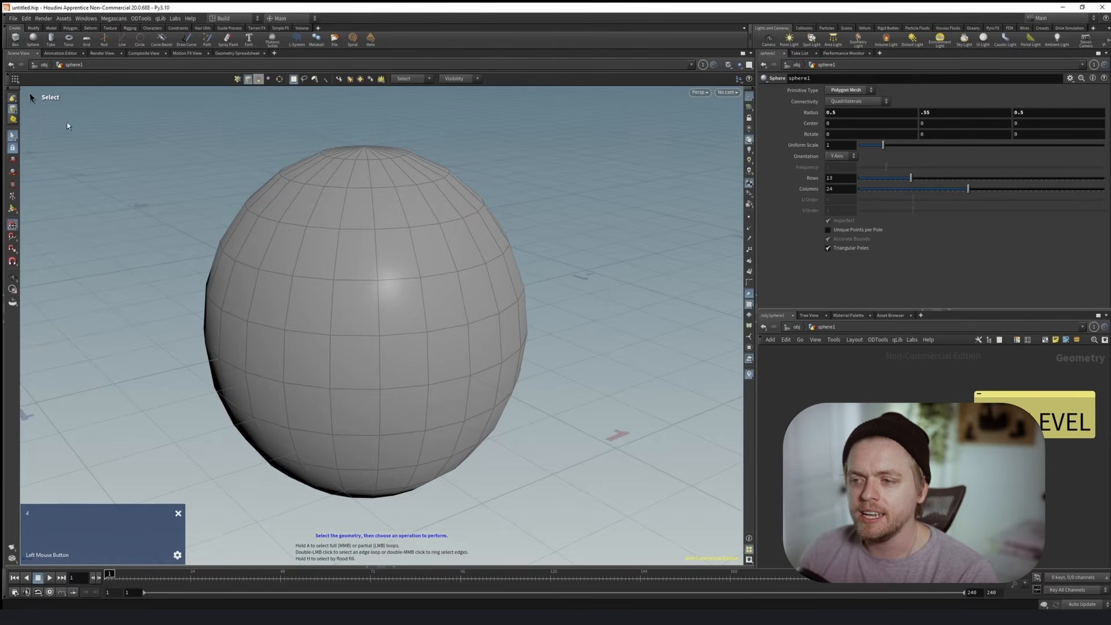
Step: Go through the geometry select mode options and set the component type to Primitives
right_click(13, 111)
left_click(37, 116)
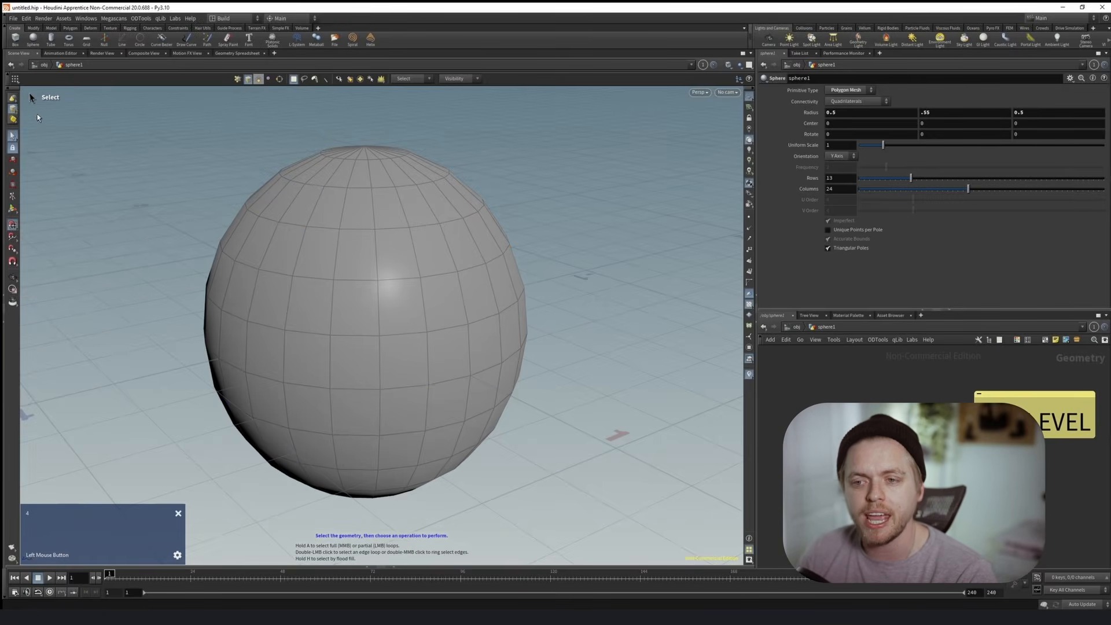
right_click(13, 109)
left_click(23, 119)
right_click(17, 113)
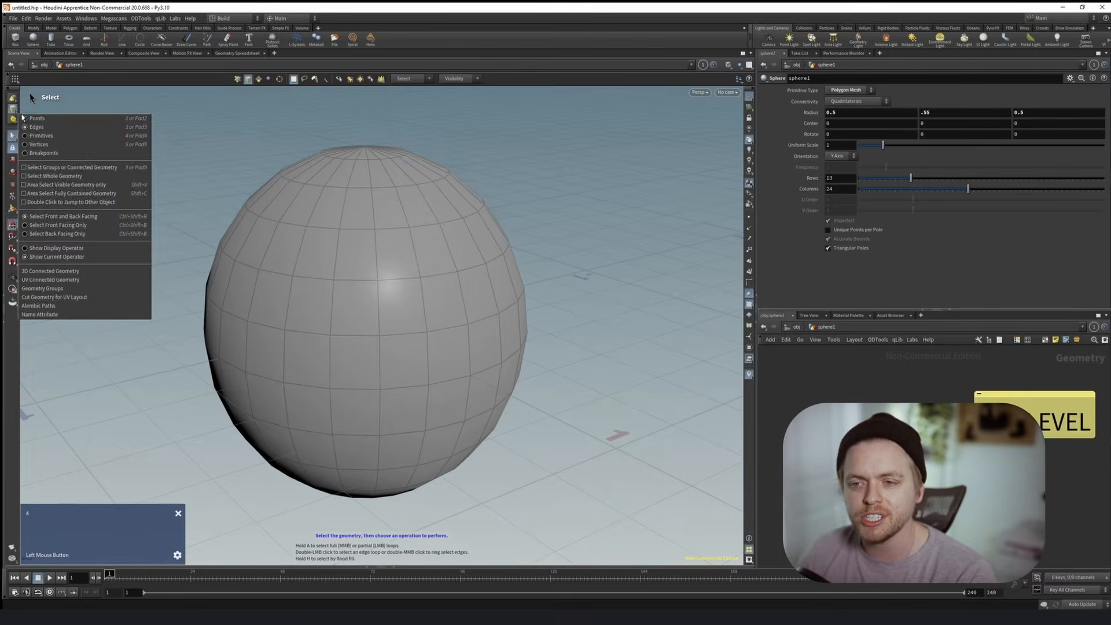
left_click(40, 137)
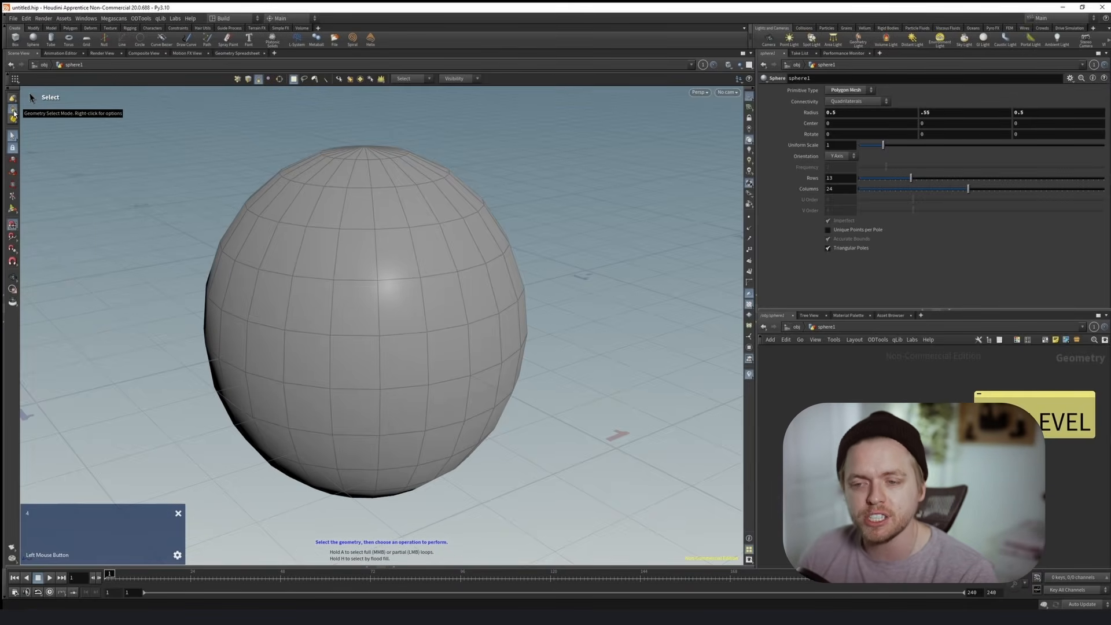
Step: Review the geometry select mode options and enable Area Select Visible Geometry only
right_click(13, 113)
left_click(36, 107)
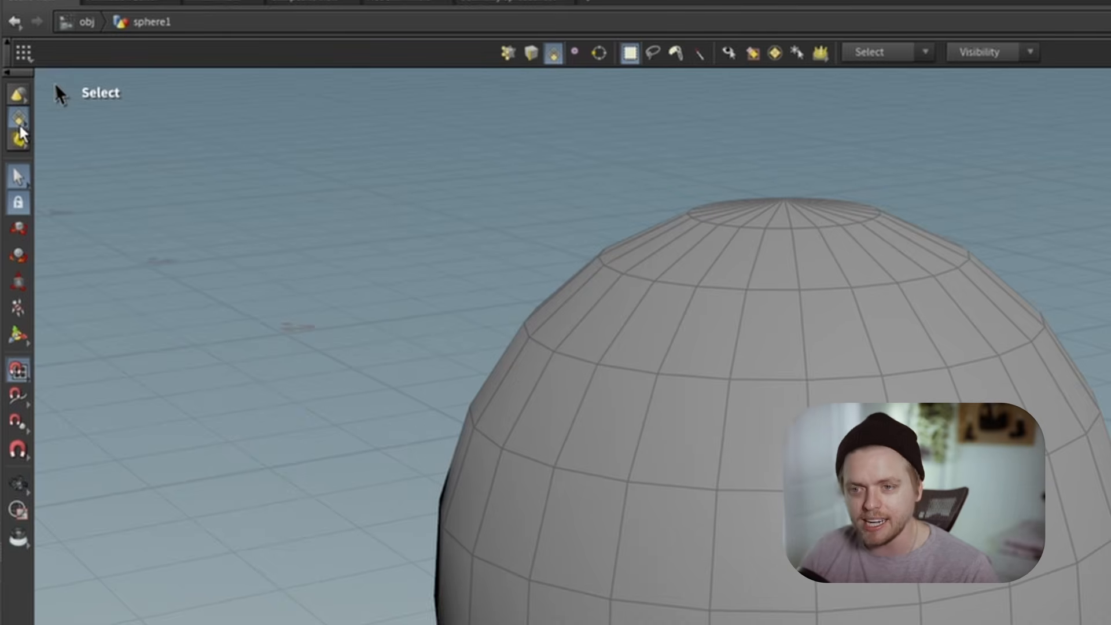
right_click(20, 128)
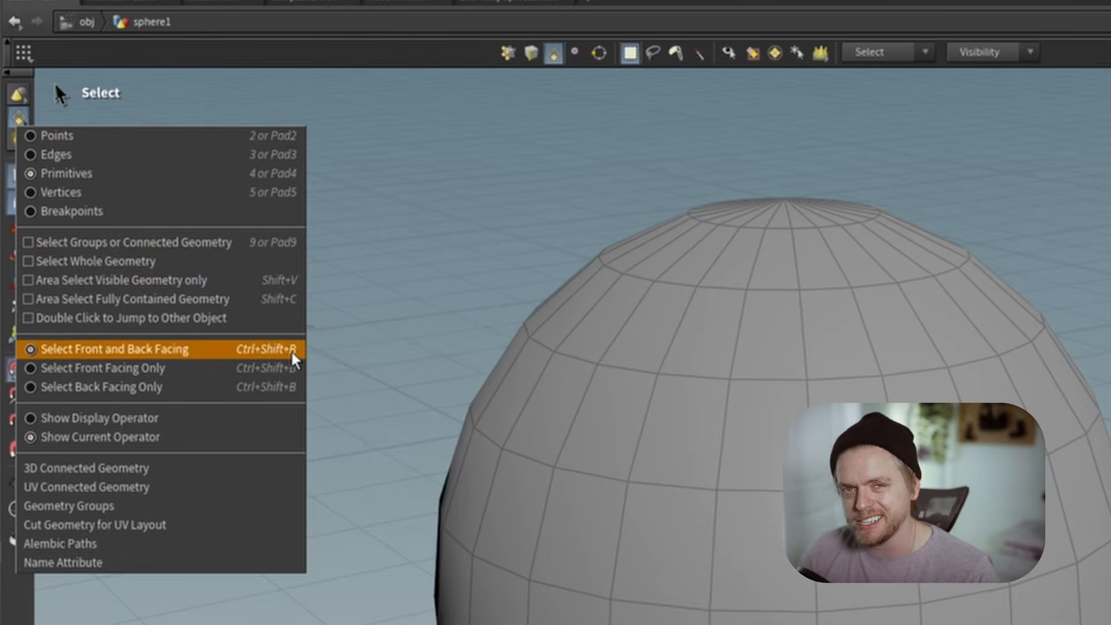
left_click(18, 117)
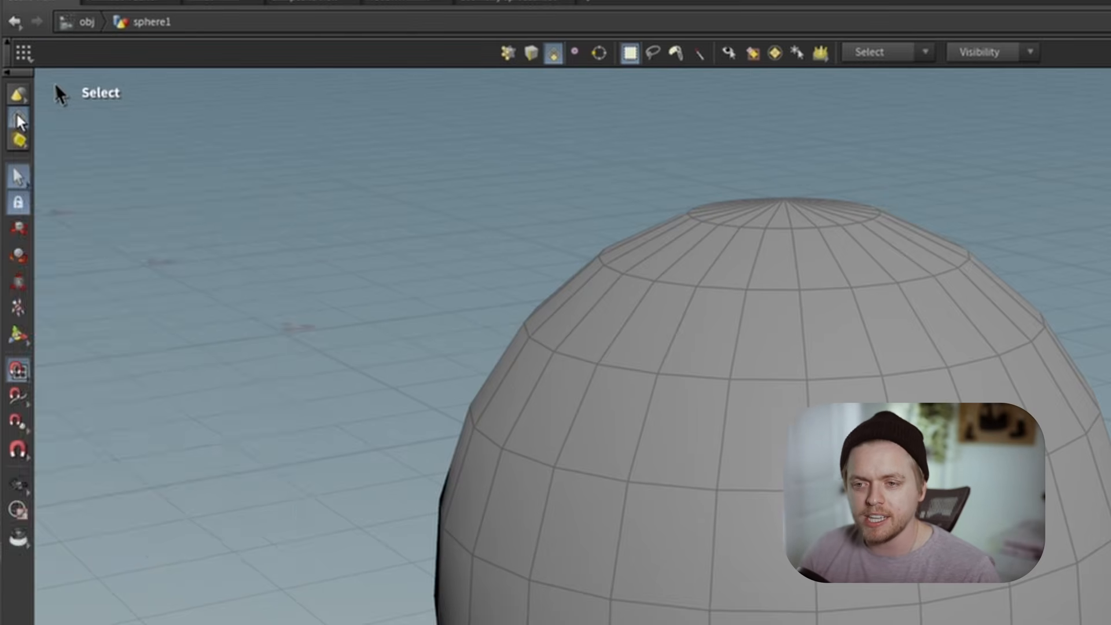
right_click(17, 114)
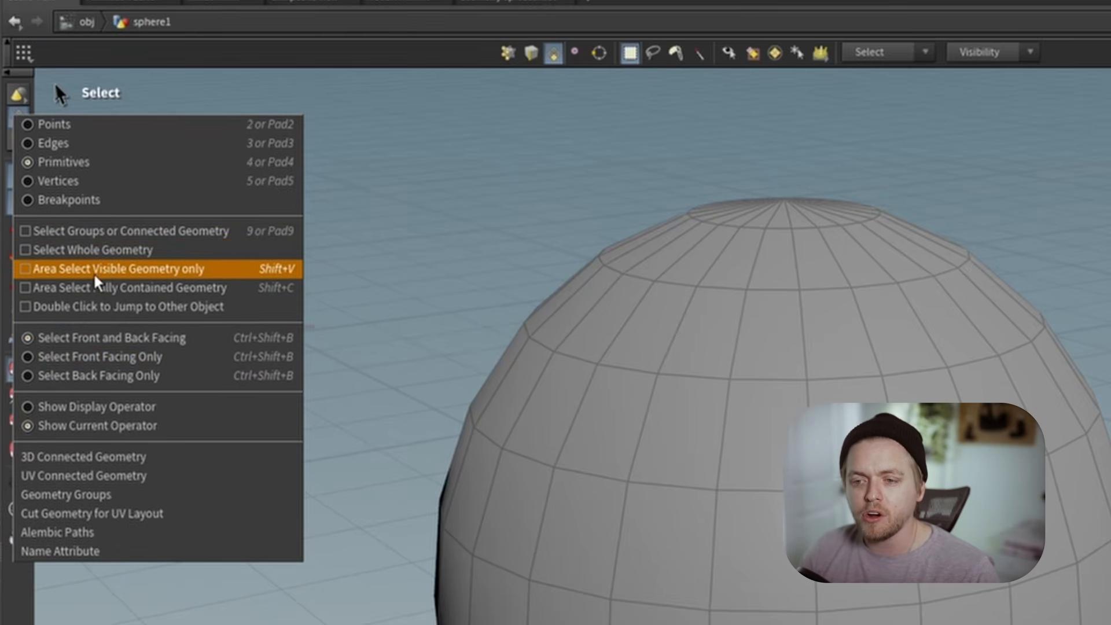
left_click(132, 270)
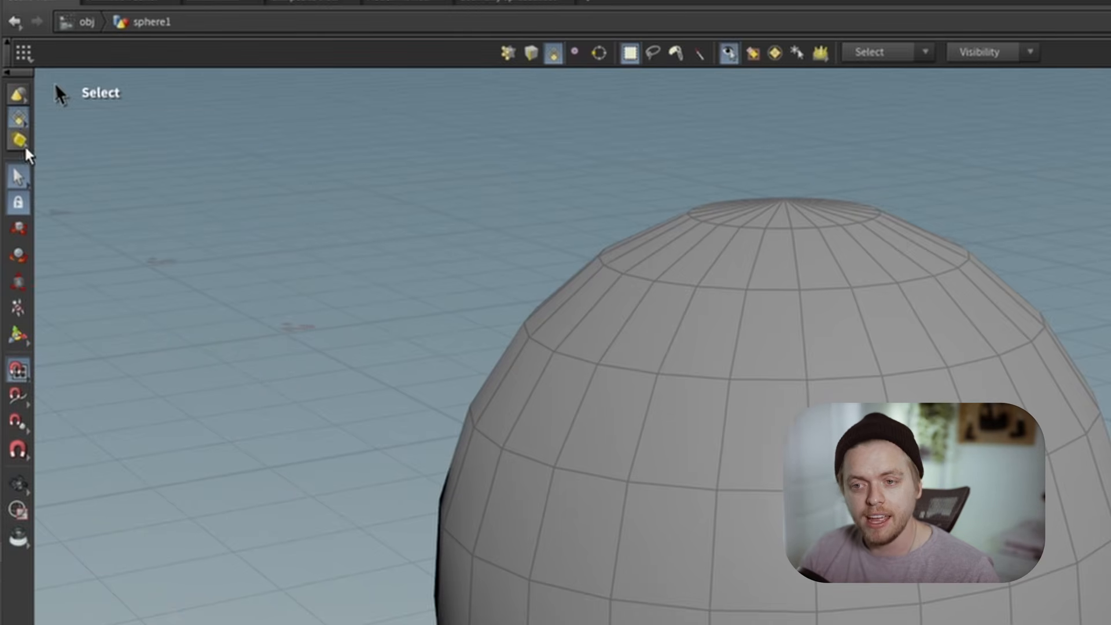
left_click(15, 115)
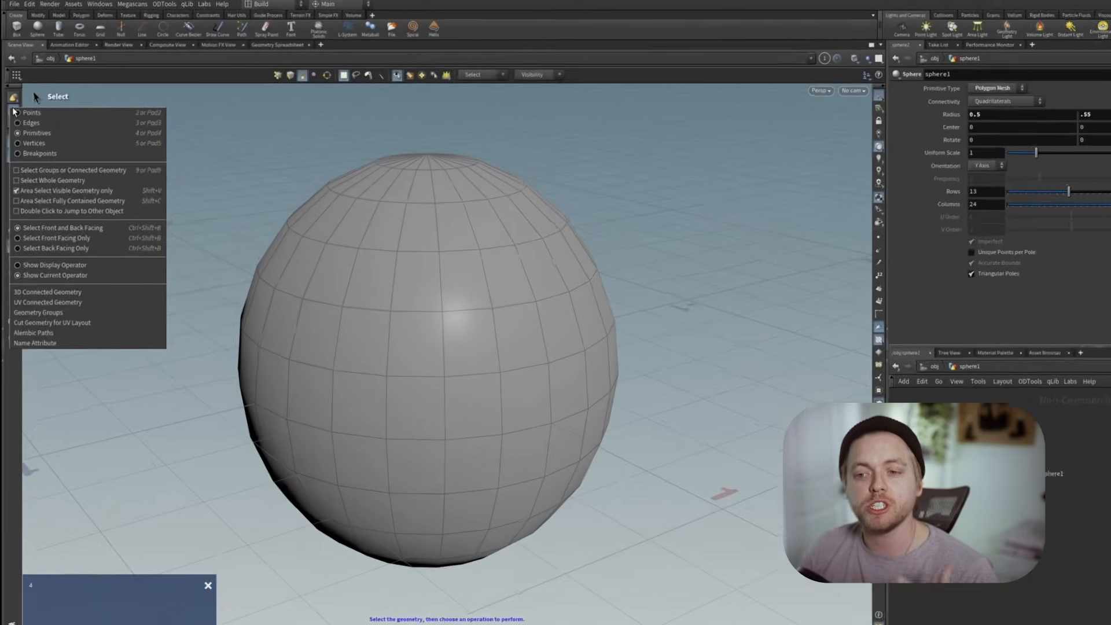
left_click(157, 88)
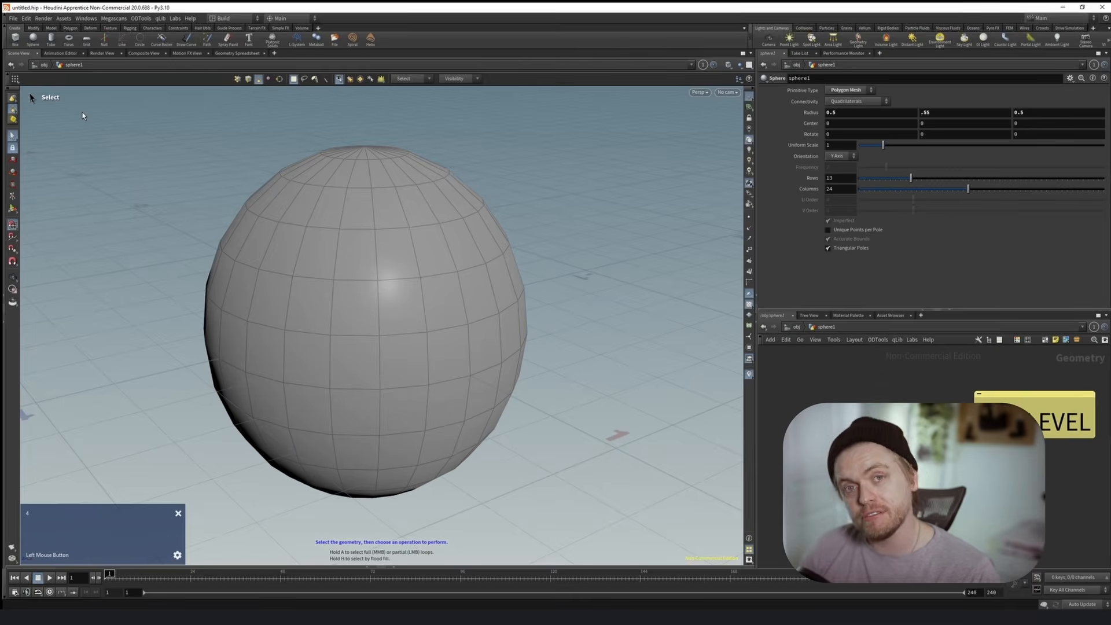
Step: Box-select the whole sphere and inspect its far side for the extent of the visible-only selection
mouse_move(184, 116)
left_mouse_down()
mouse_move(582, 332)
mouse_move(646, 502)
left_mouse_up()
key("alt")
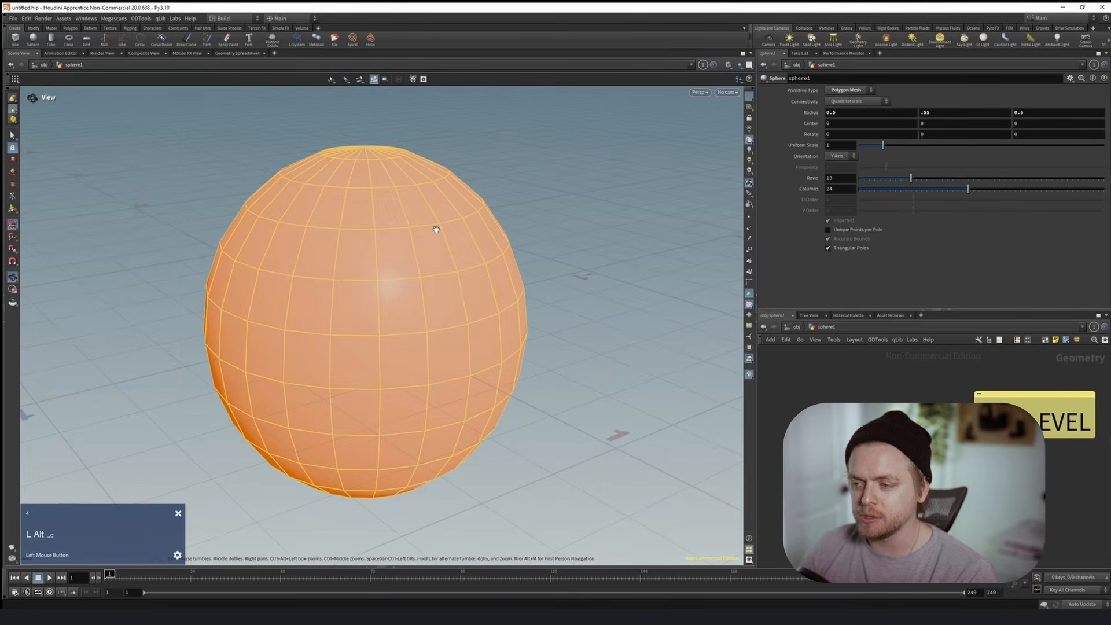
left_click_drag(438, 226, 309, 216, "alt")
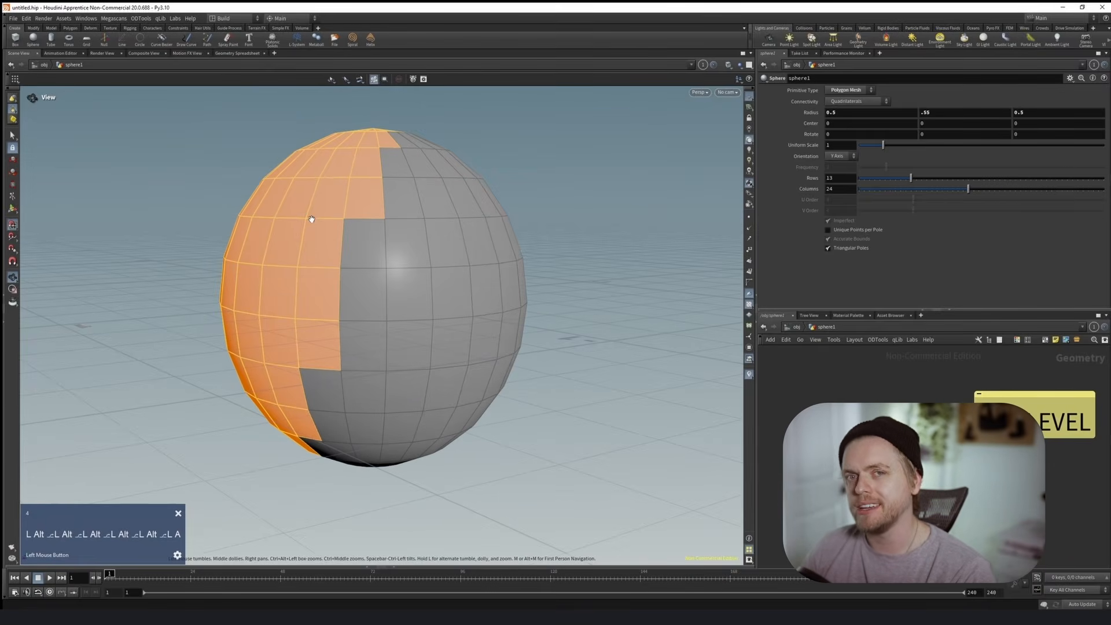
Step: Disable Area Select Visible Geometry only, clear the selection, and box-select the whole sphere to compare its far side
left_click(13, 135)
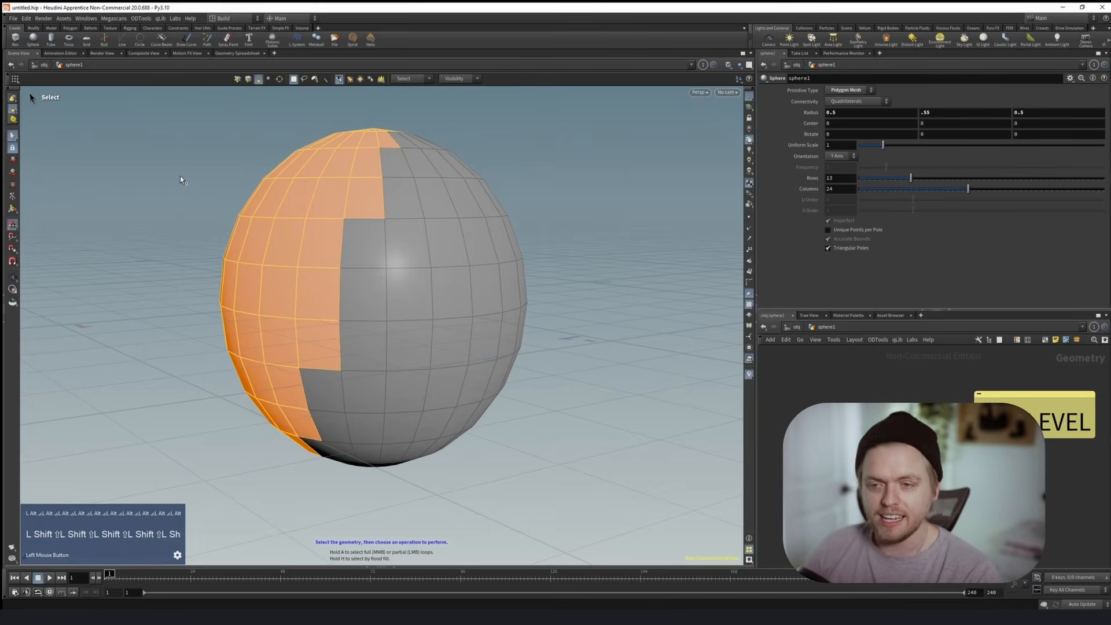
key("shift+v")
left_click(211, 189)
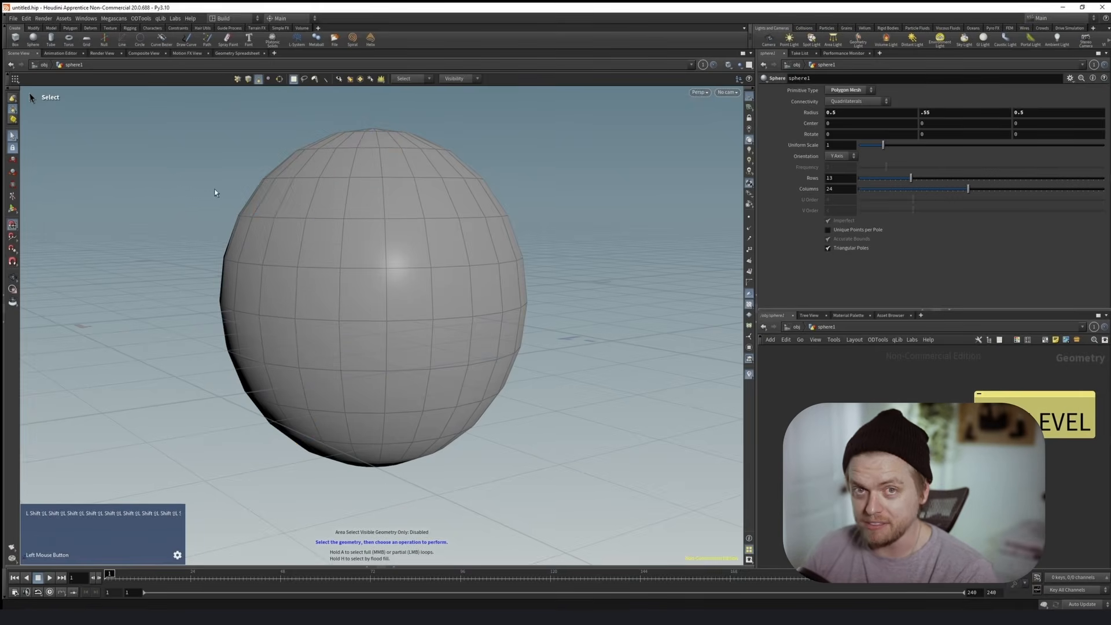
left_click_drag(166, 100, 618, 470)
left_click_drag(405, 300, 398, 229, "alt")
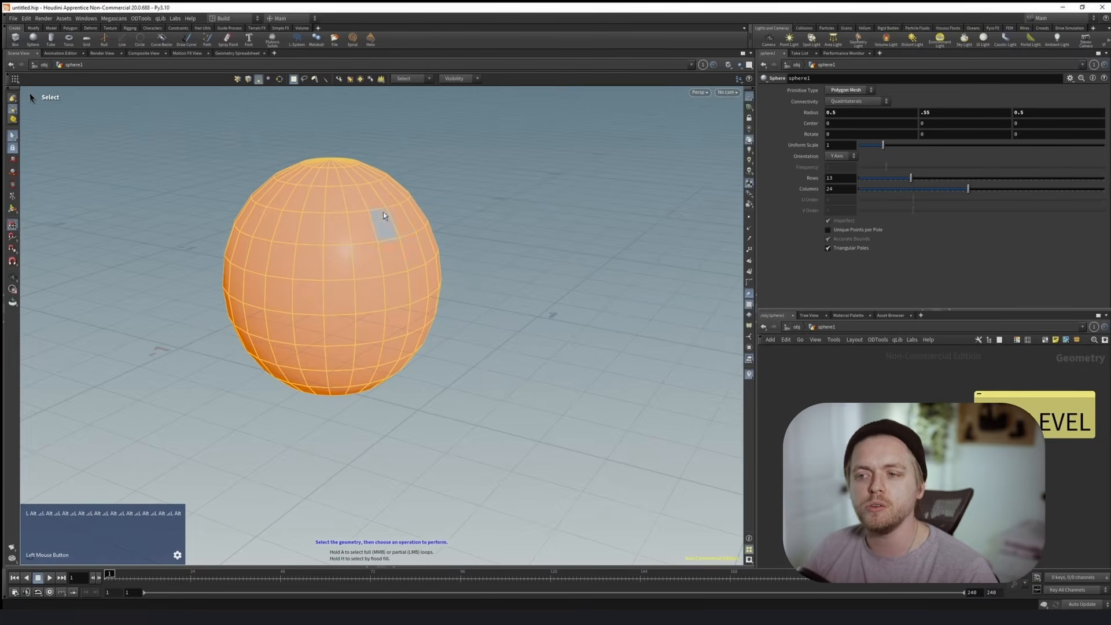
Step: Clear the selection, test box-selecting the faces of the sphere's upper half, and deselect them
left_click(242, 126)
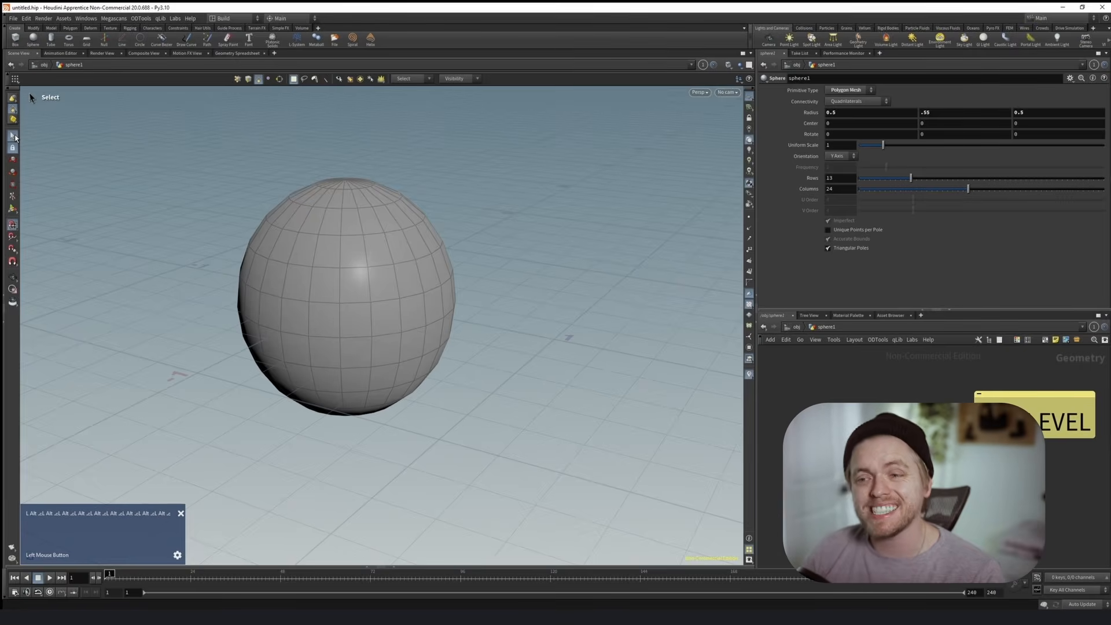
left_click_drag(199, 144, 468, 303)
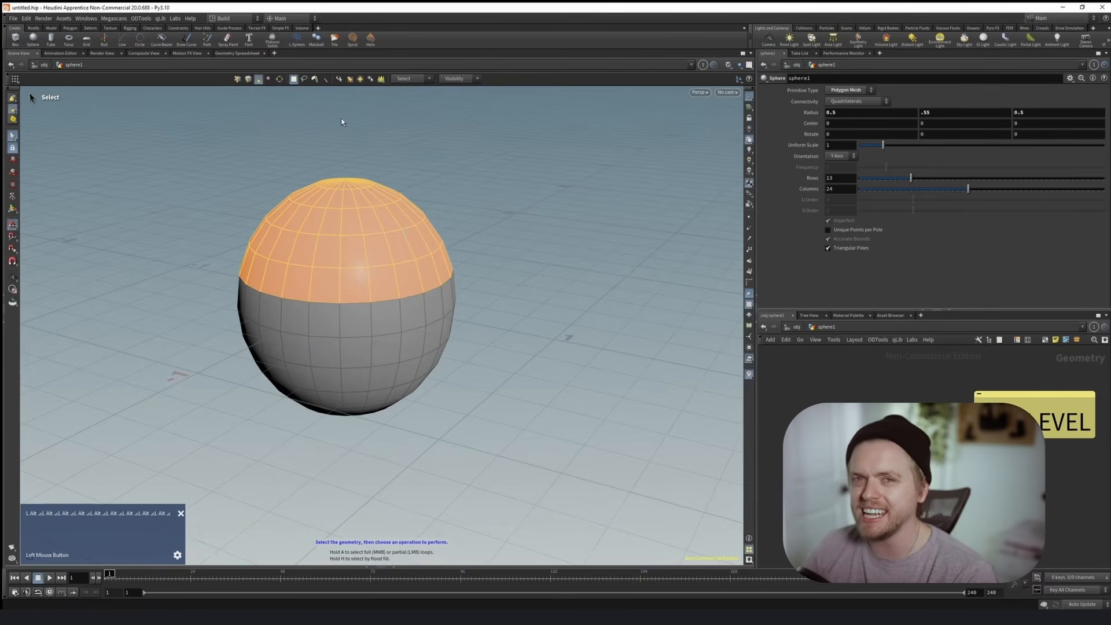
left_click(264, 129)
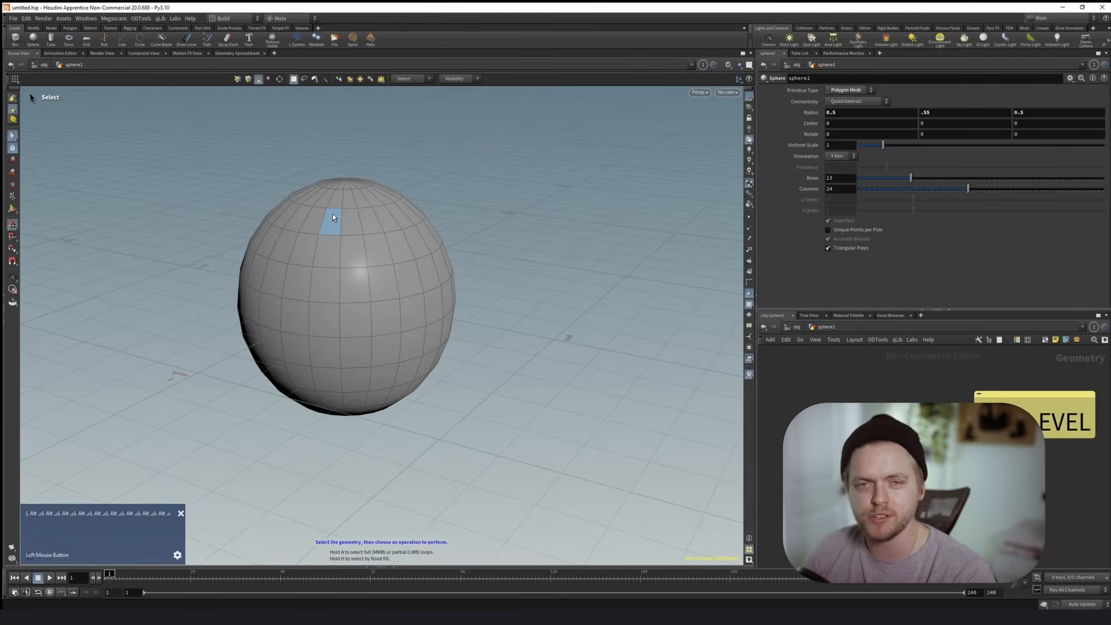
Step: Switch to point selection, choose Lasso Picking, and lasso the points around the sphere's top
key("2")
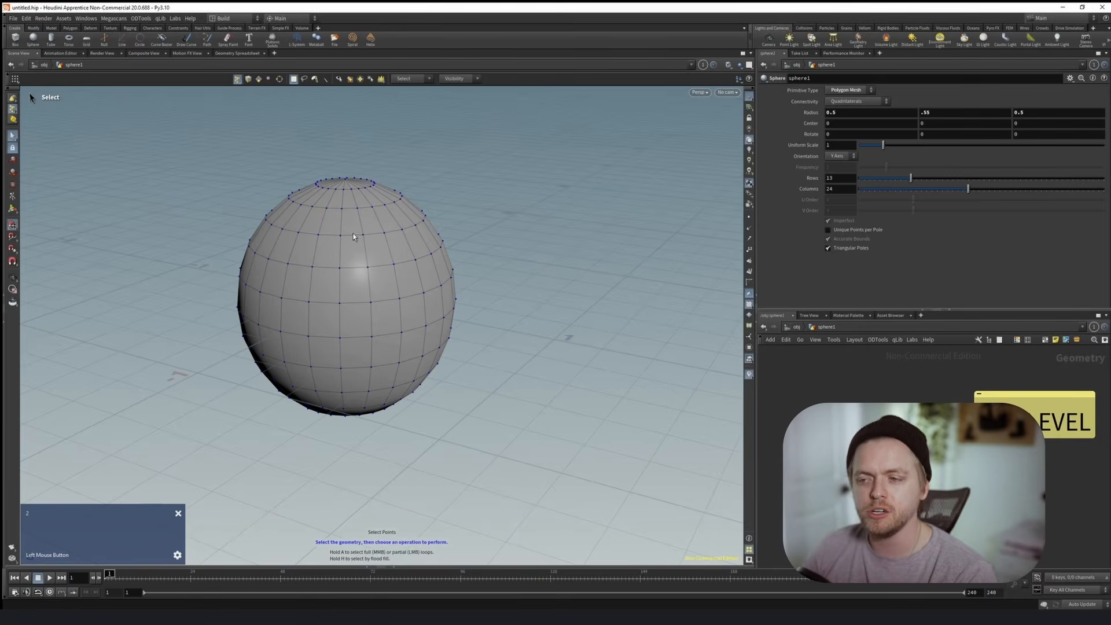
middle_click_drag(306, 189, 295, 177)
right_click(12, 135)
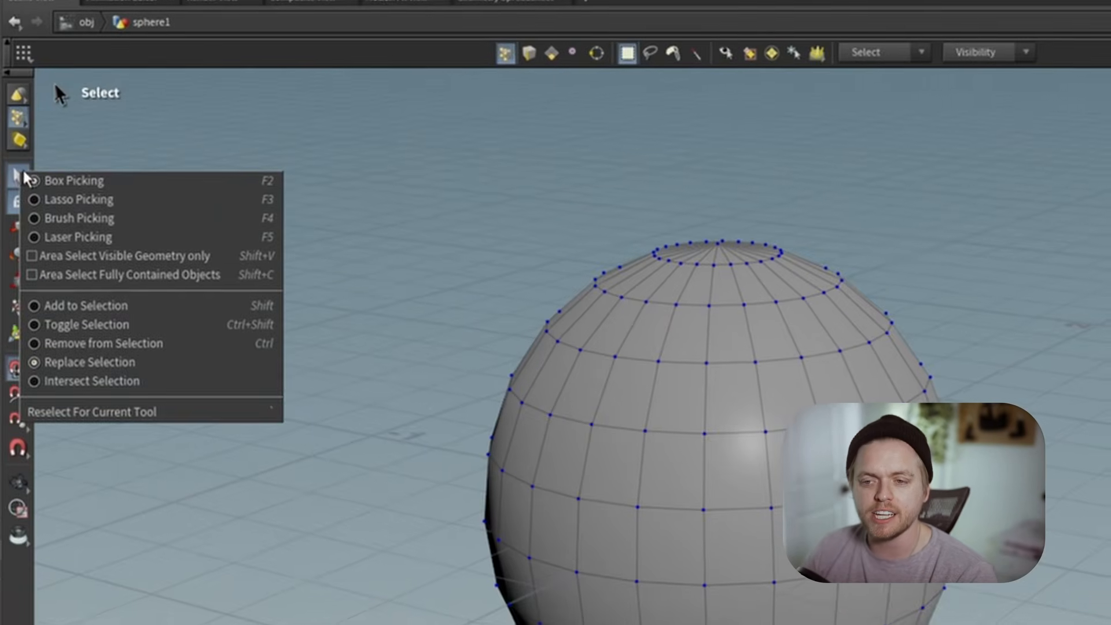
left_click(26, 181)
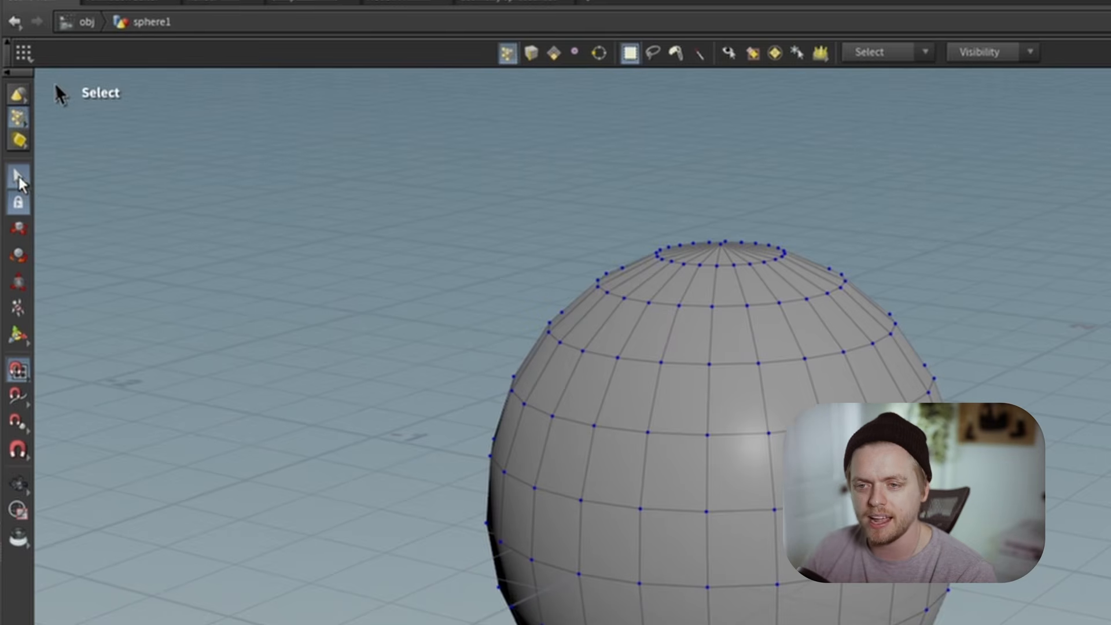
right_click(19, 184)
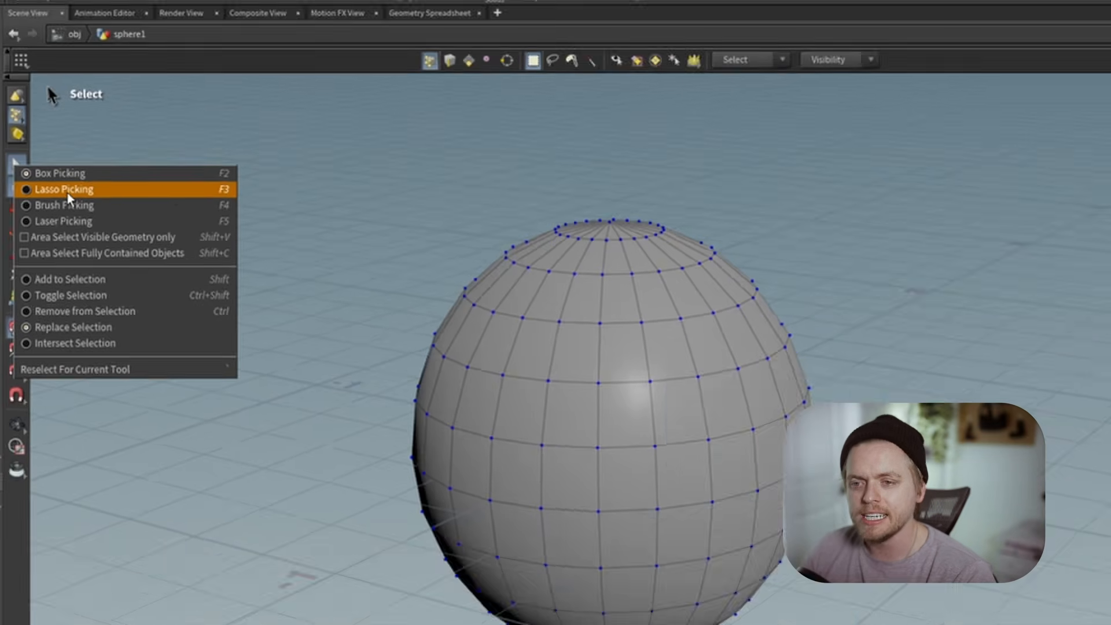
left_click(69, 200)
mouse_move(402, 123)
left_mouse_down()
mouse_move(266, 117)
mouse_move(241, 226)
mouse_move(485, 175)
mouse_move(352, 121)
left_mouse_up()
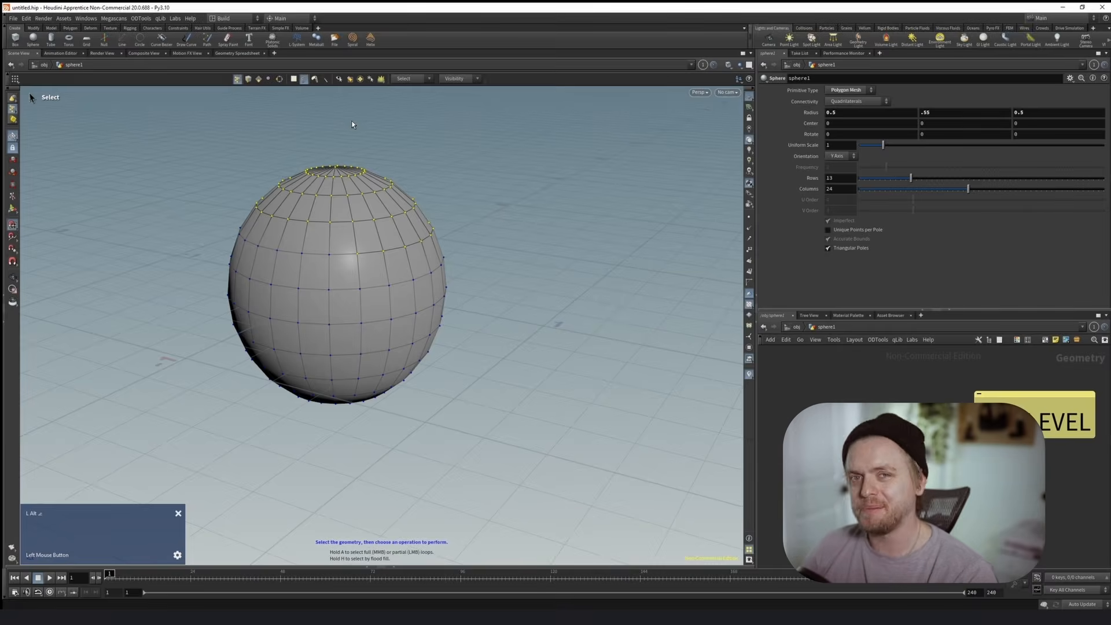
Step: Change to Brush Picking, brush-select points on the sphere's upper left and right side, and reopen the picking options
right_click(12, 135)
left_click(78, 153)
left_click_drag(301, 193, 274, 205)
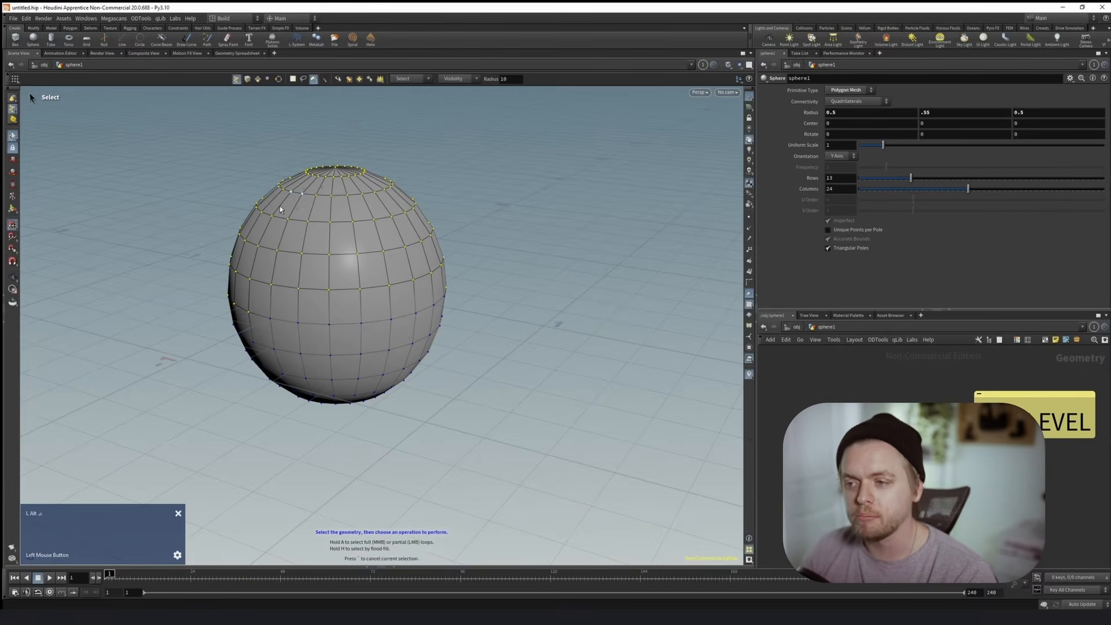
left_click_drag(450, 268, 398, 308)
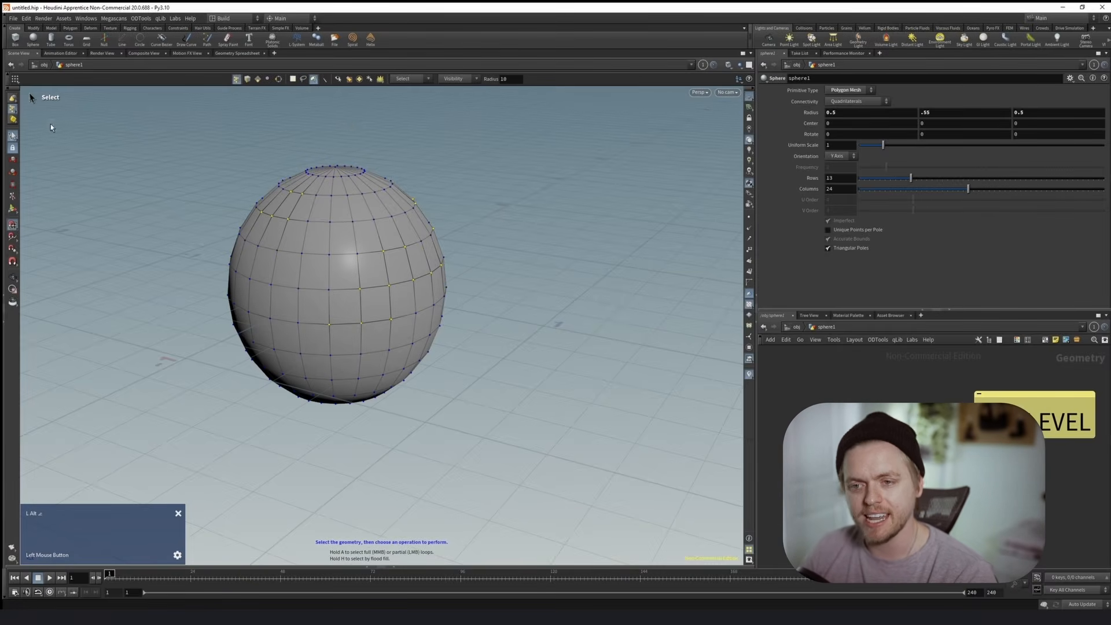
right_click(14, 138)
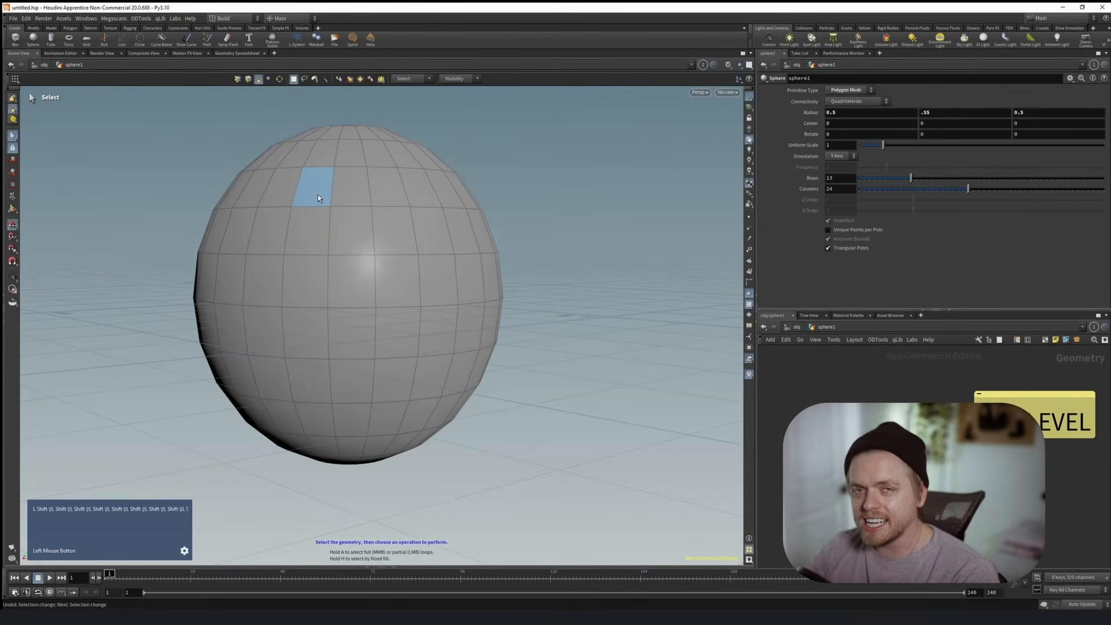
Step: Select one face on the sphere's left side and add several scattered faces to the selection
left_click(347, 265)
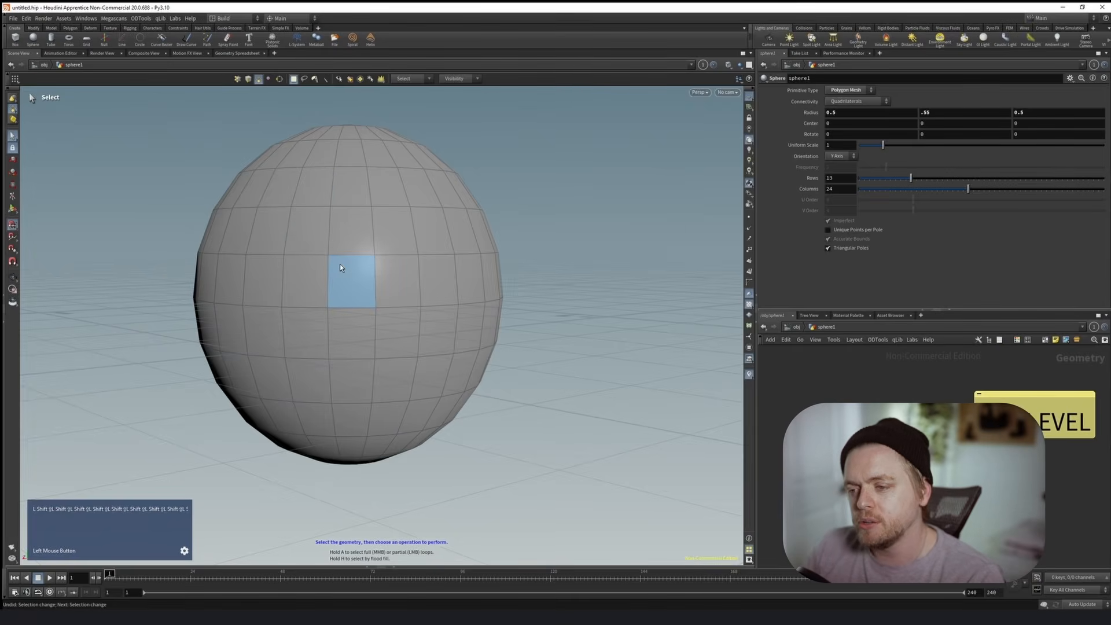
left_click(230, 279)
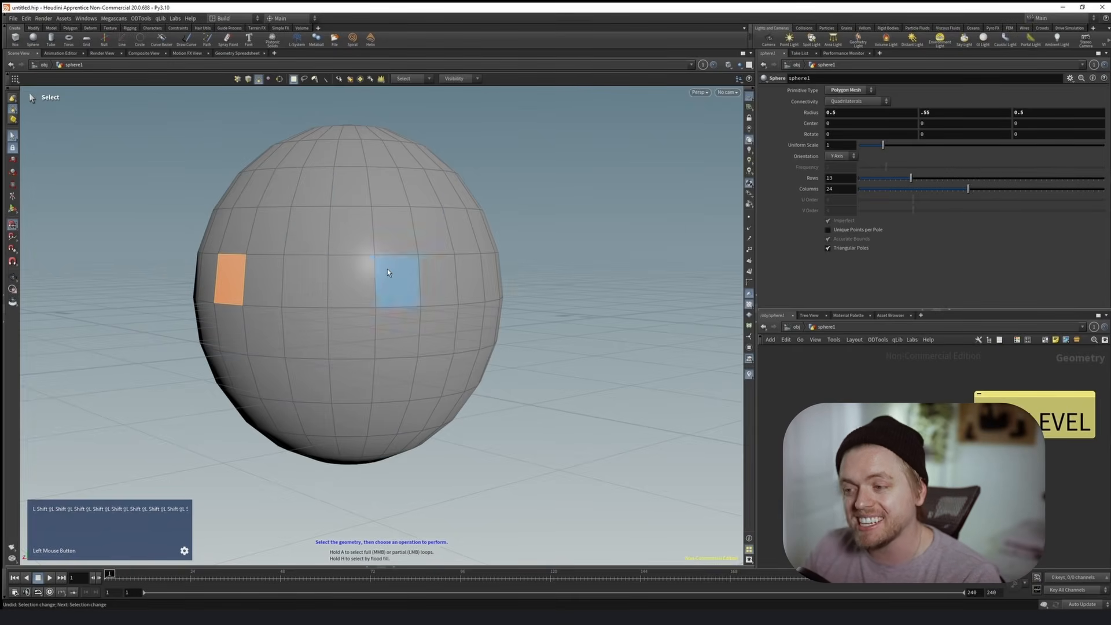
left_click(442, 281, "shift")
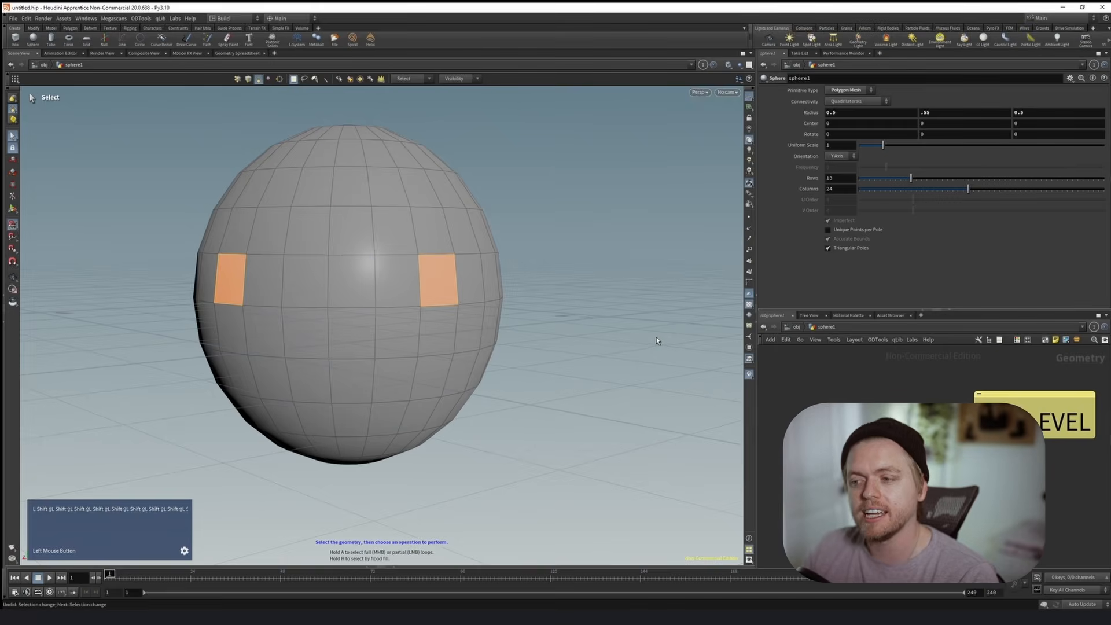
left_click(309, 237, "shift")
left_click(395, 230, "shift")
left_click(284, 164, "shift")
left_click(325, 319, "shift")
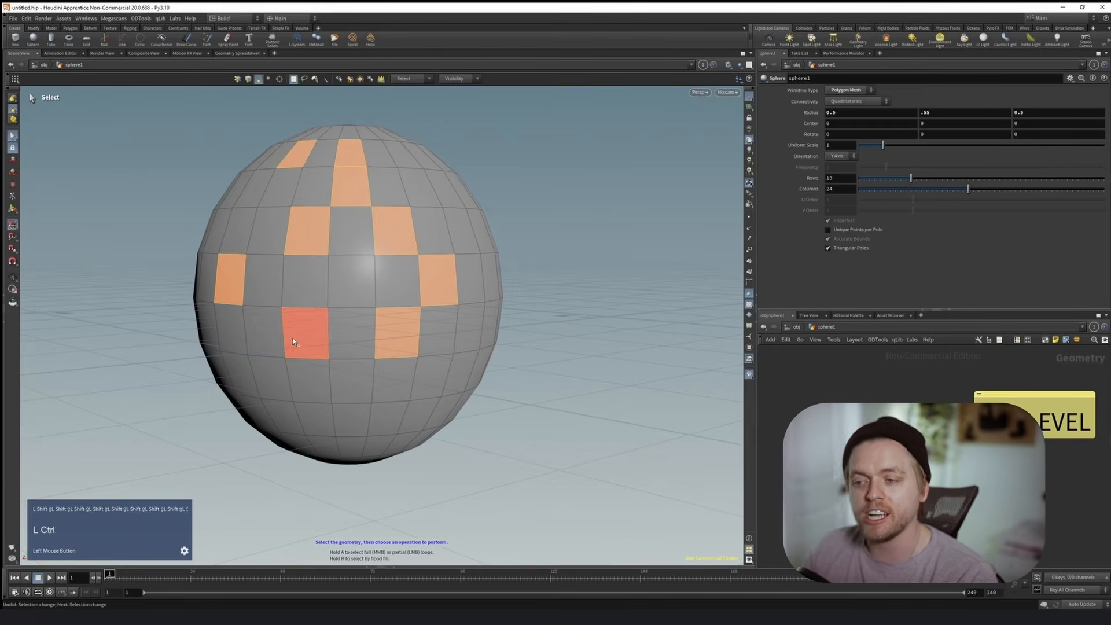
Step: Remove individual faces from the selection one by one, and box-remove the remaining ones near the top
left_click(294, 338, "ctrl")
left_click(233, 282, "ctrl")
left_click(293, 241, "ctrl")
left_click(406, 329, "ctrl")
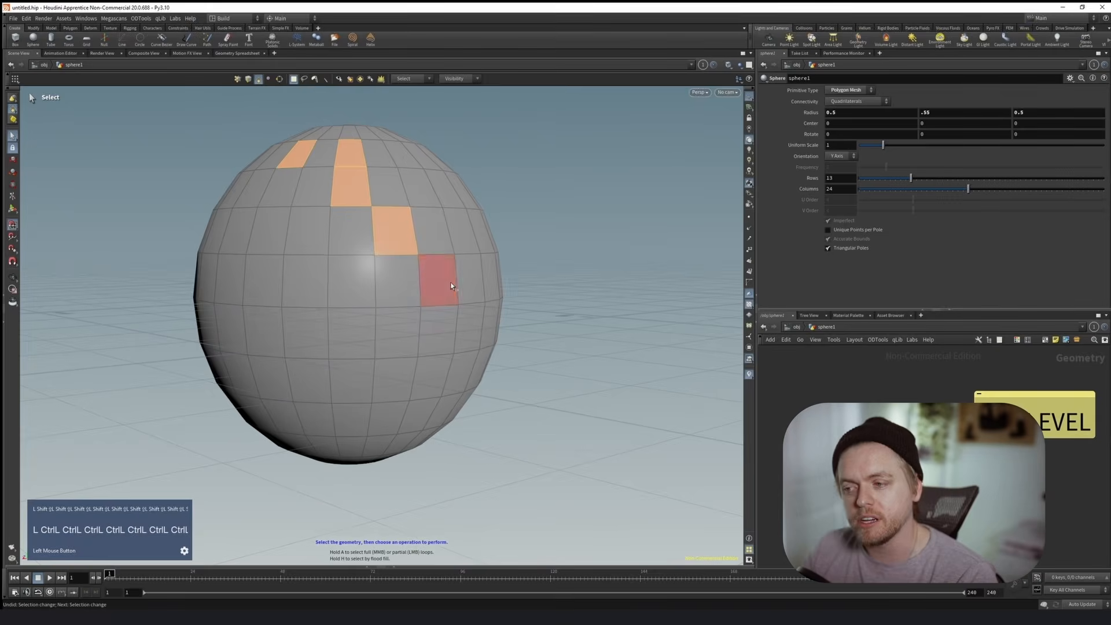
left_click(453, 283, "ctrl")
left_click(404, 231, "ctrl")
left_click_drag(153, 337, 424, 154, "ctrl")
Step: Box-select the upper band of faces, and add one face below it plus a block of lower-right faces
left_click_drag(265, 248, 456, 148)
left_click(453, 262, "shift")
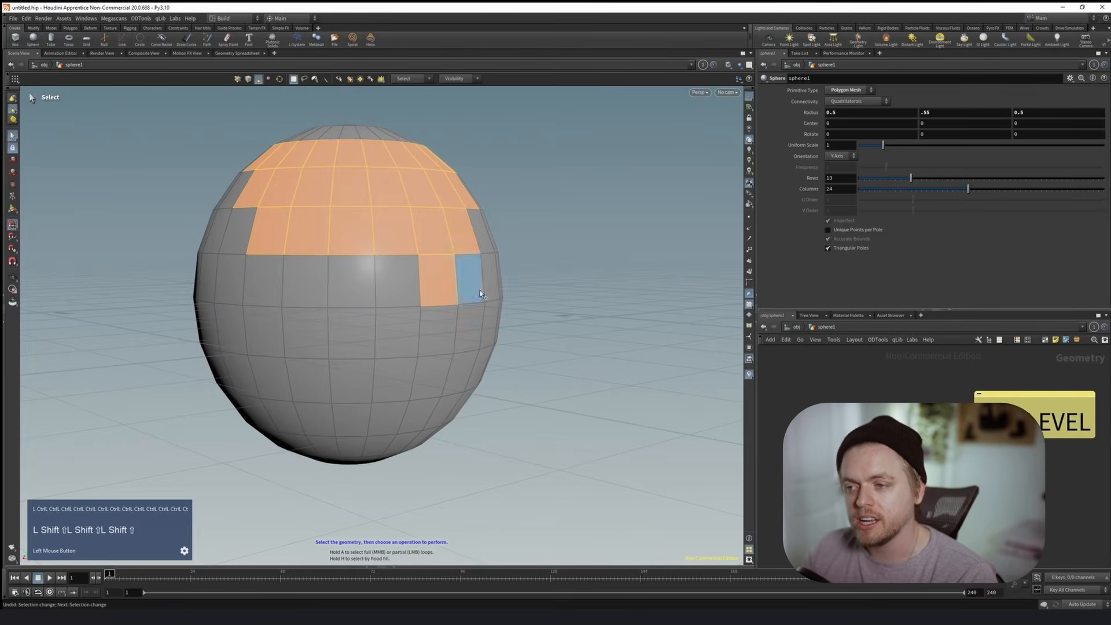
left_click_drag(574, 310, 381, 399, "shift")
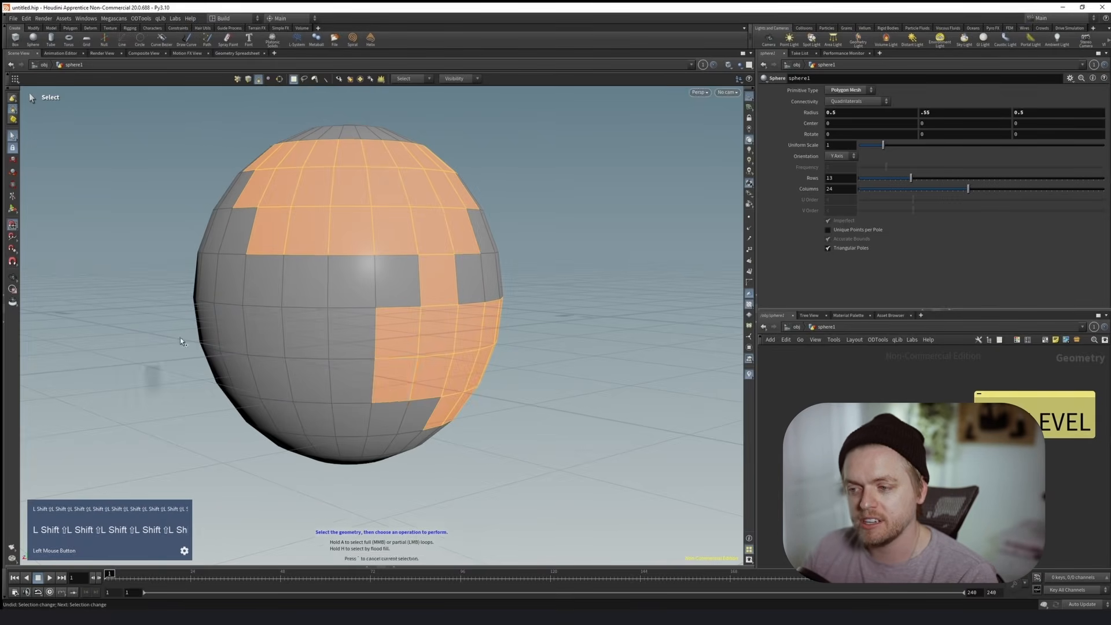
Step: Box-select different areas around the sphere one after another, finishing with the block of faces at its upper right
left_click_drag(148, 384, 293, 207, "shift")
left_click_drag(292, 405, 420, 479, "shift")
left_click_drag(208, 92, 519, 192)
left_click_drag(120, 464, 340, 297)
left_click_drag(604, 422, 408, 208)
left_click_drag(503, 110, 333, 208)
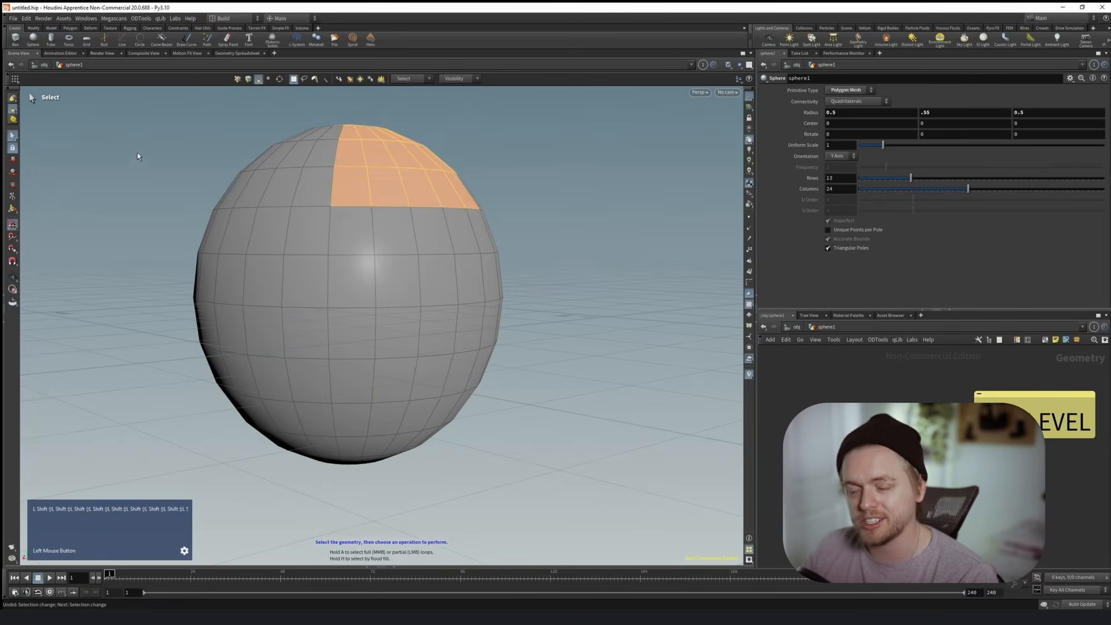
Step: Extend the box selection over the sphere's top, left side and lower half, leaving out a block of central faces
left_click_drag(137, 152, 294, 273)
left_click_drag(220, 103, 503, 266)
left_click_drag(173, 376, 331, 304, "shift")
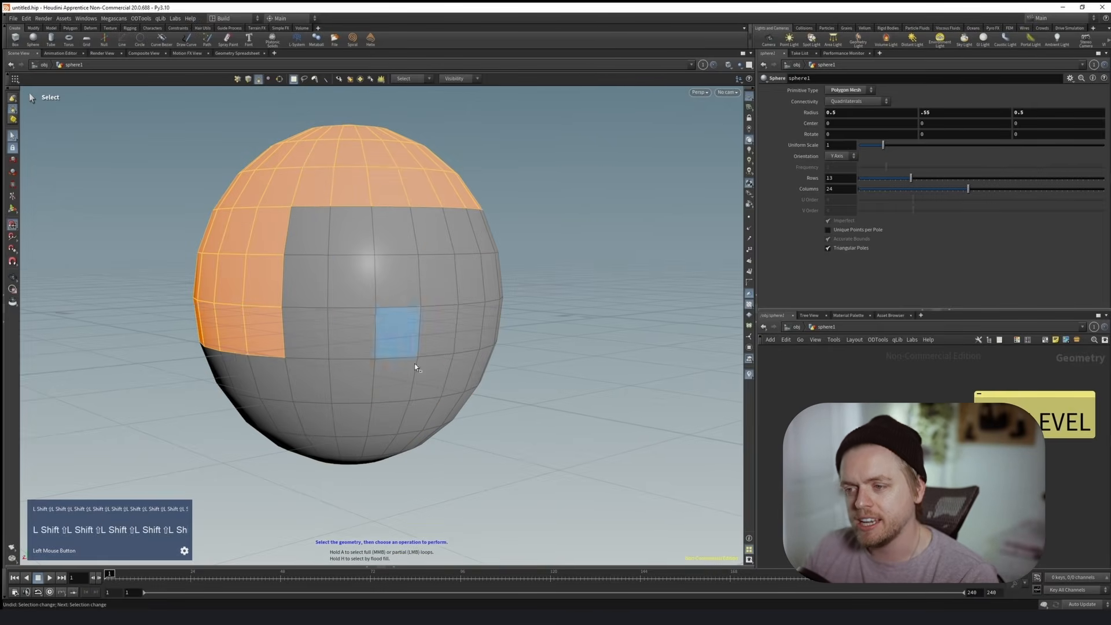
left_click_drag(515, 480, 372, 332, "shift")
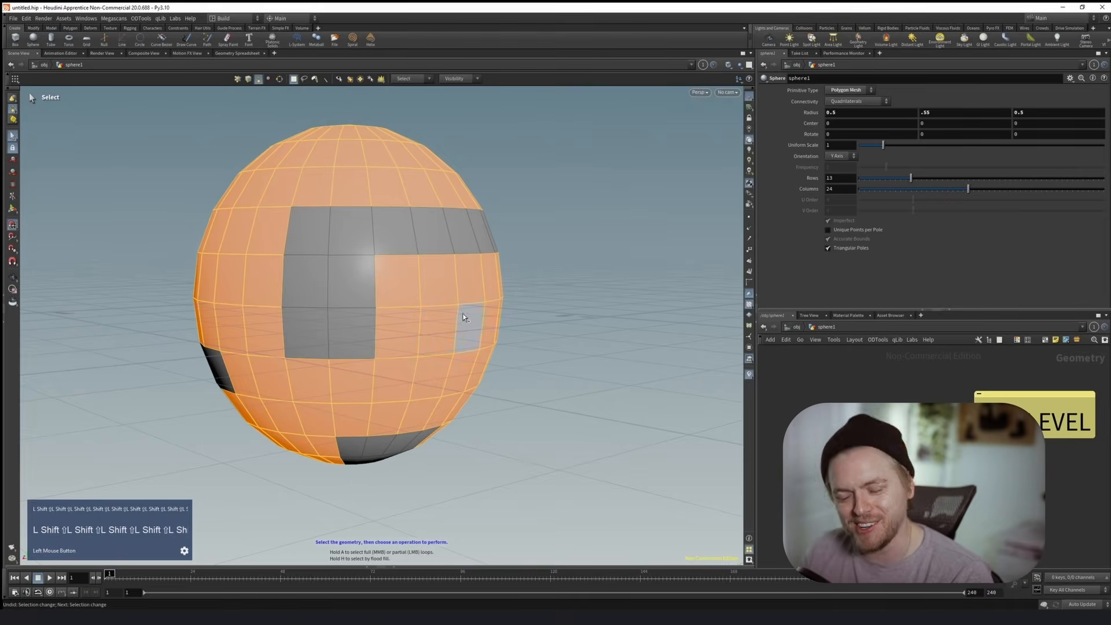
Step: Box-remove the selected faces area by area until no face on the sphere is selected
key("ctrl")
left_click_drag(492, 446, 376, 304, "ctrl")
left_click_drag(223, 463, 379, 353, "ctrl")
left_click_drag(168, 153, 261, 298, "ctrl")
left_click_drag(495, 142, 365, 215, "ctrl")
left_click_drag(512, 246, 370, 350, "ctrl")
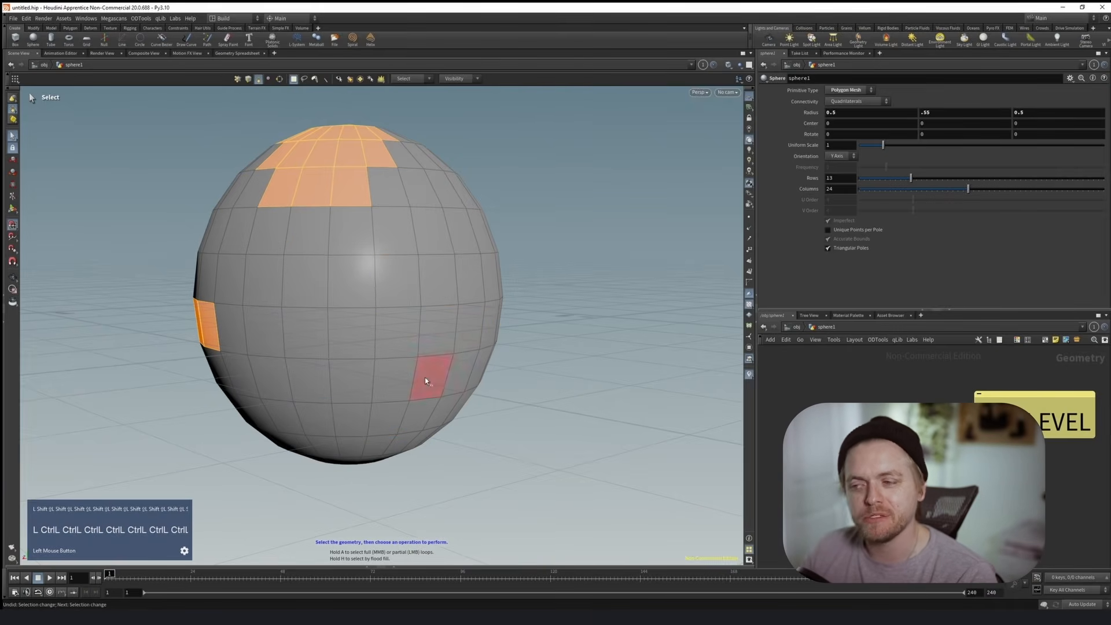
left_click_drag(145, 397, 408, 119, "ctrl")
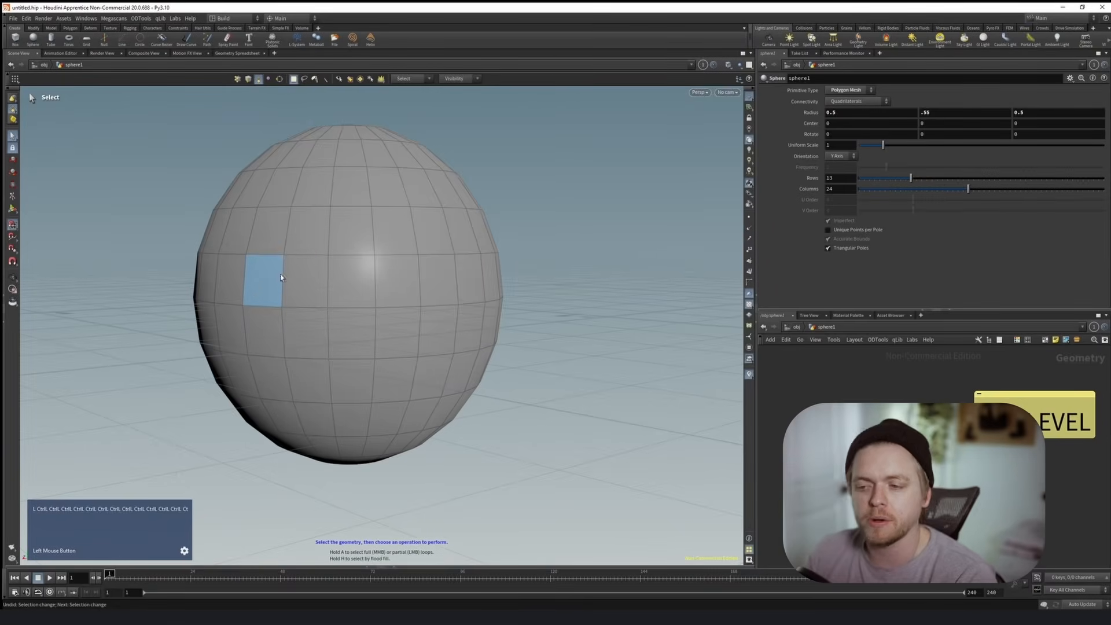
Step: Select a face at the left of the band just above the middle and extend it as a partial loop to the right side
left_click(241, 279)
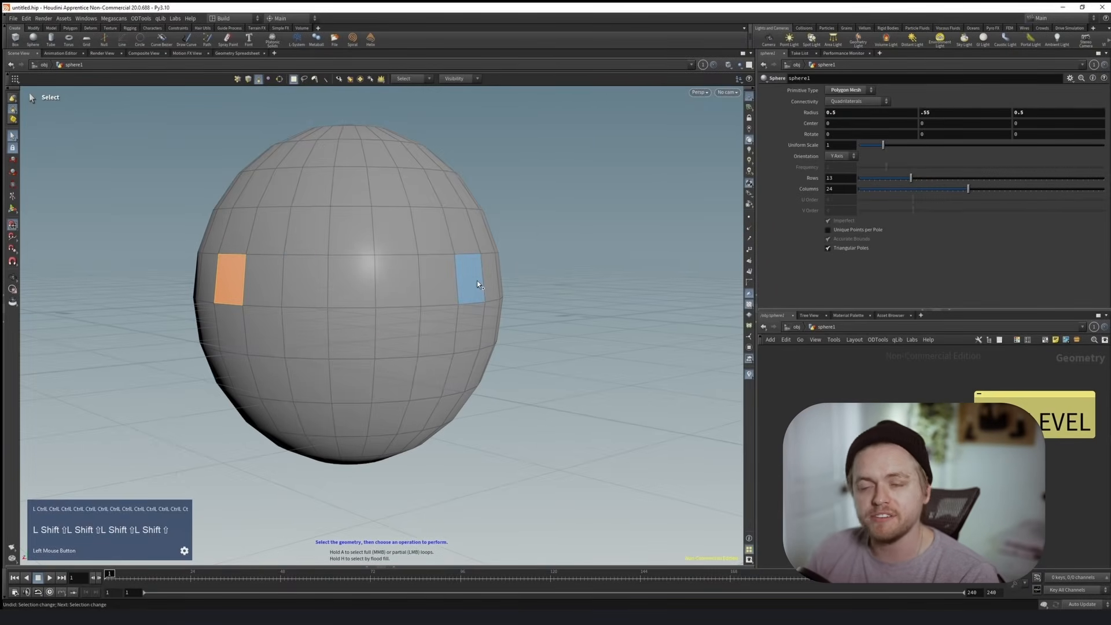
left_click(476, 279, "shift")
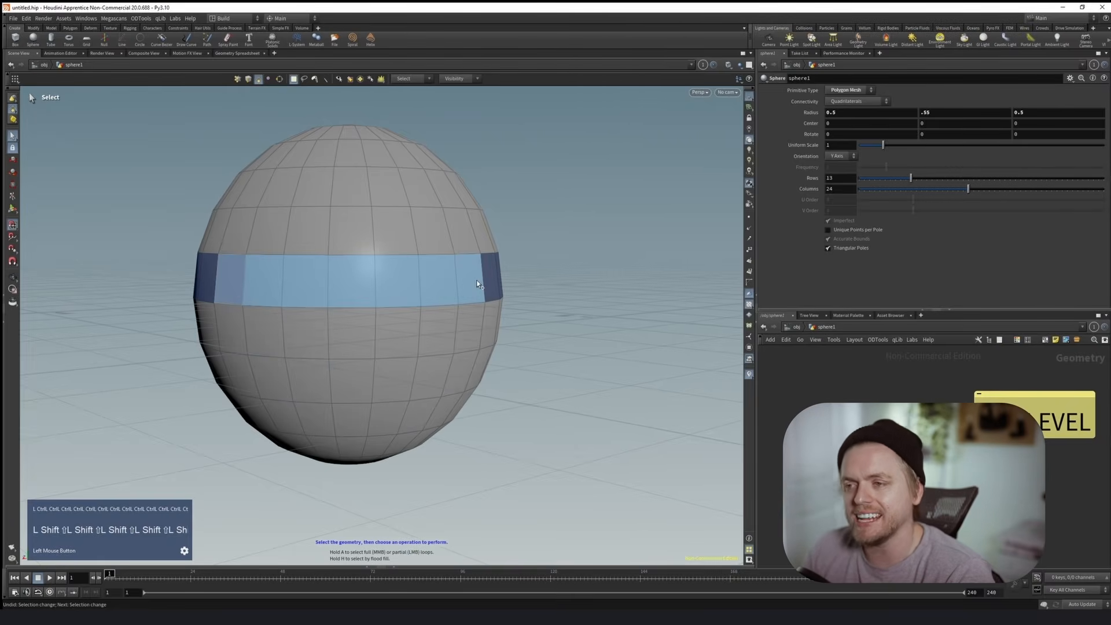
left_click(229, 280)
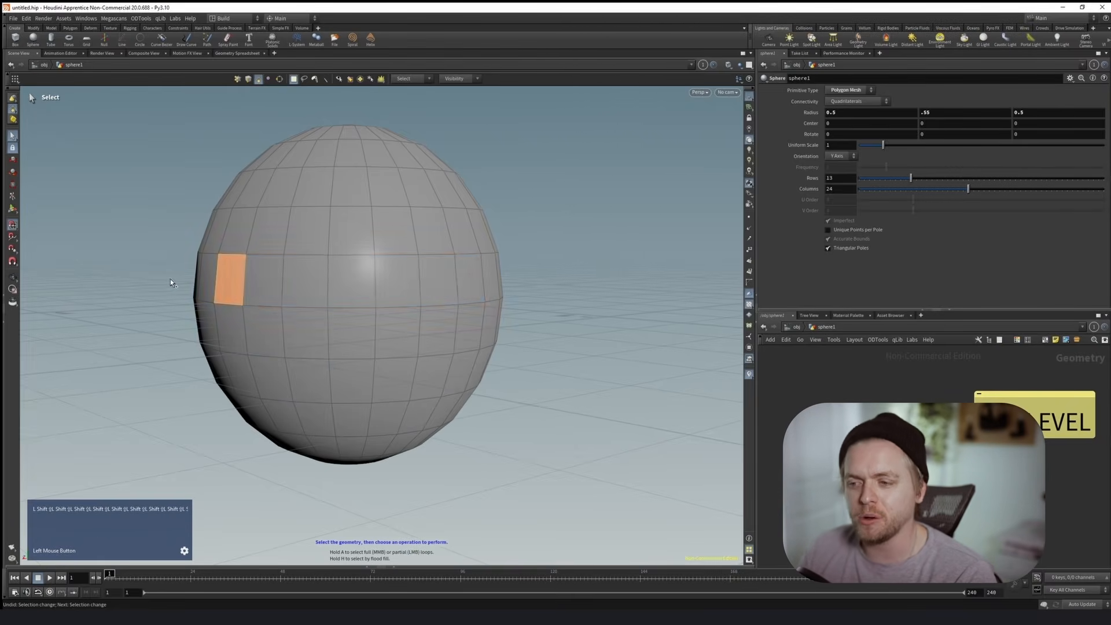
key("a")
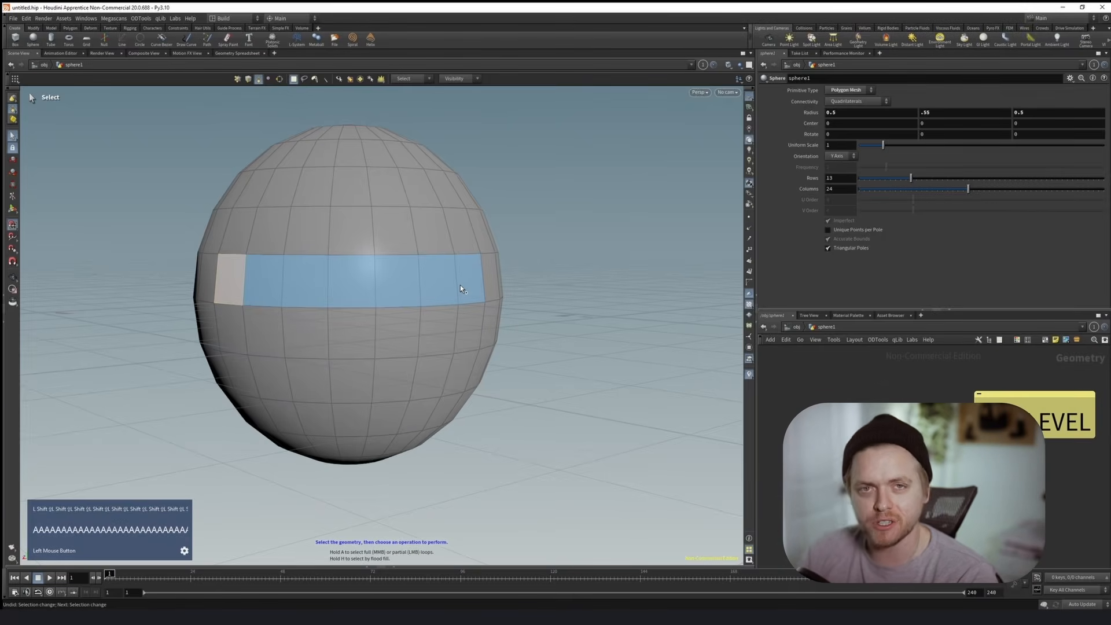
left_click(463, 284)
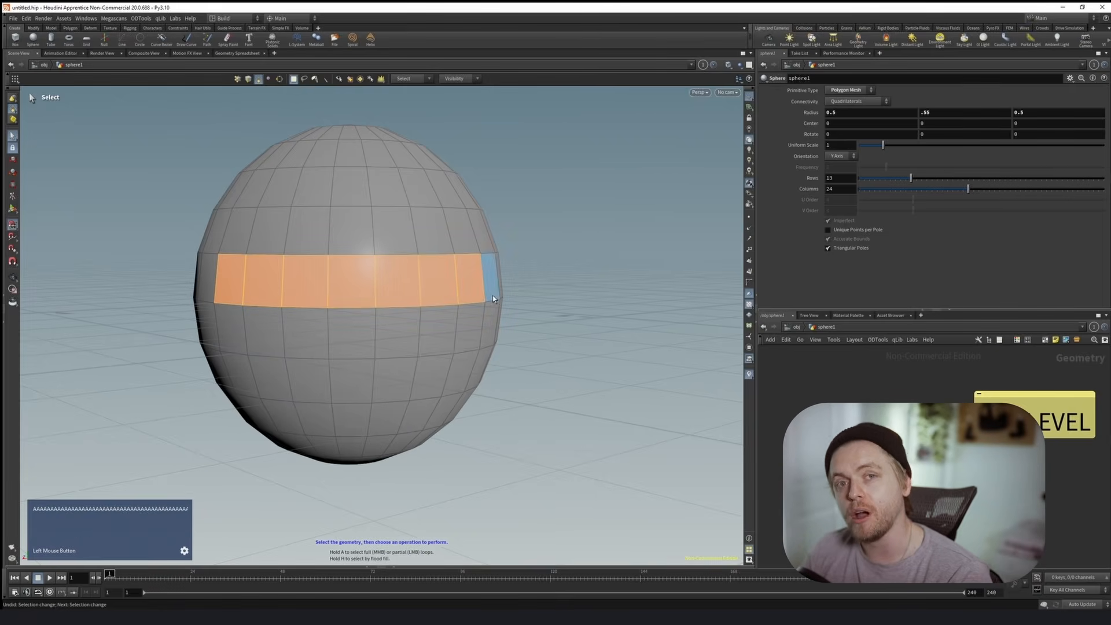
Step: Reselect the single left face, extend it to a full loop around the sphere, and clear the selection
left_click(231, 280)
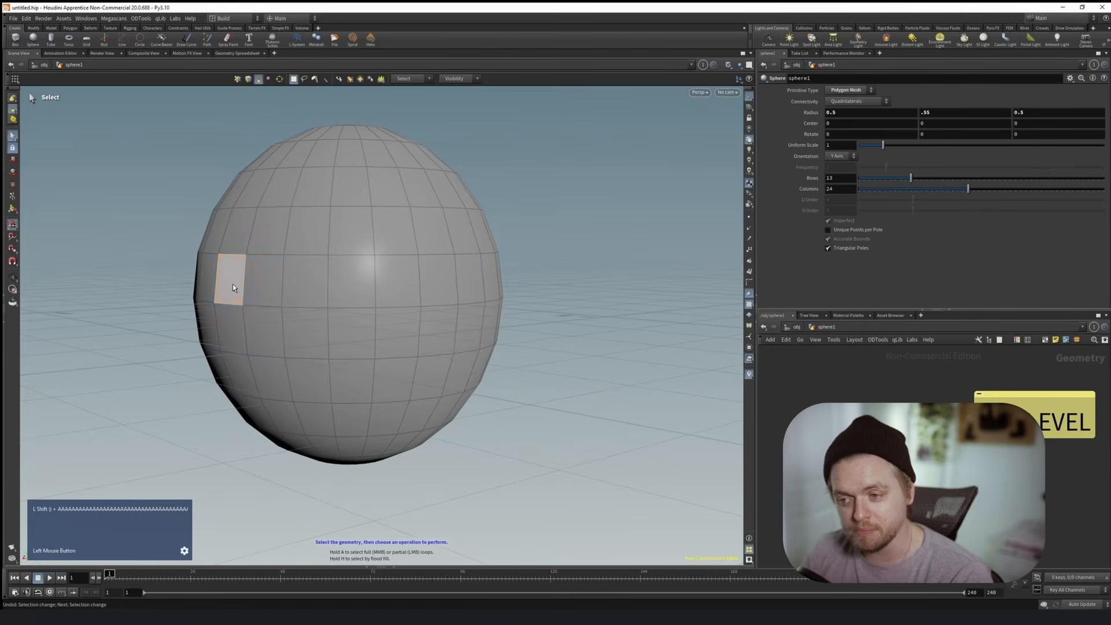
middle_click(440, 285, "shift")
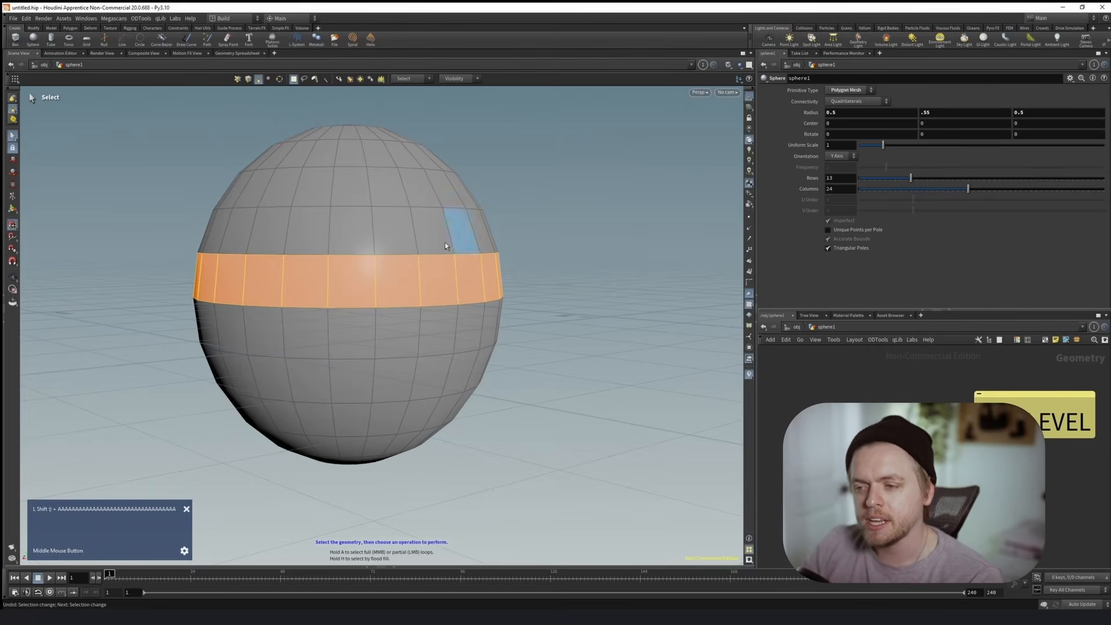
left_click(102, 269)
left_click(445, 275, "shift")
key("ctrl+z")
Step: Select the whole band of faces just above the sphere's middle as a full loop
key("shift+a")
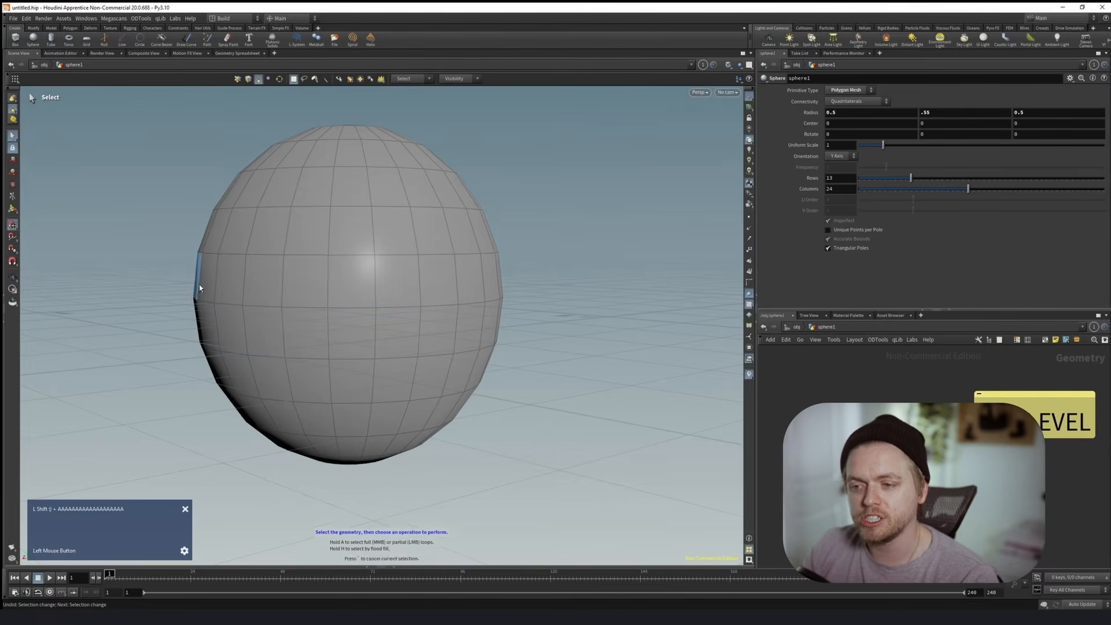
left_click_drag(228, 282, 411, 285, "shift")
middle_click(430, 285, "shift")
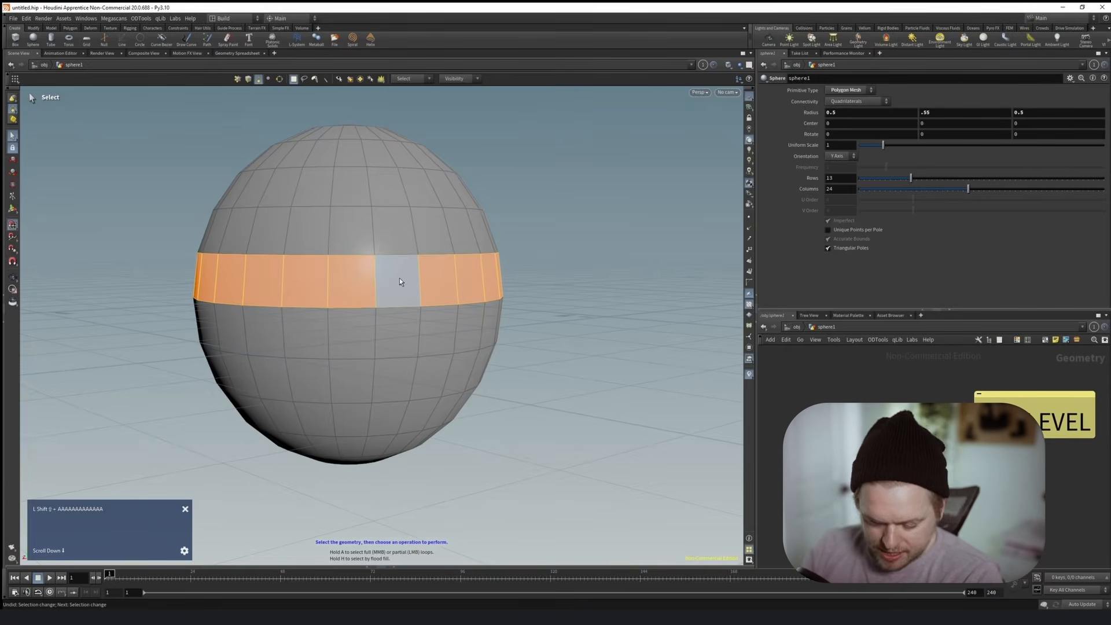
Step: Grow the face loop selection by one row on each side and shrink it back, twice
key("shift+g")
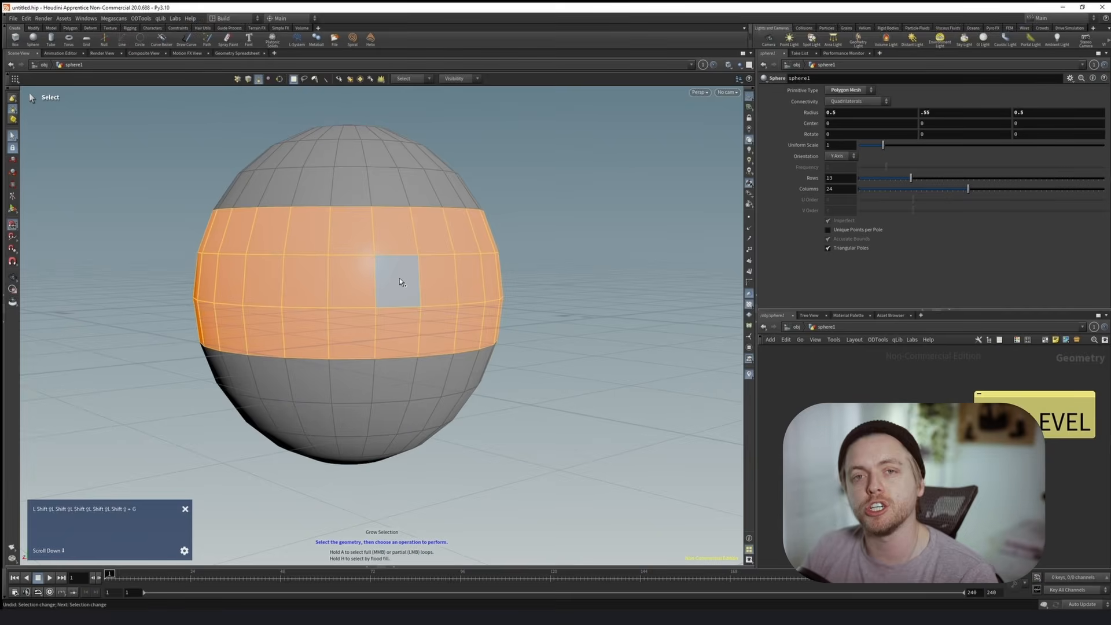
key("shift+s")
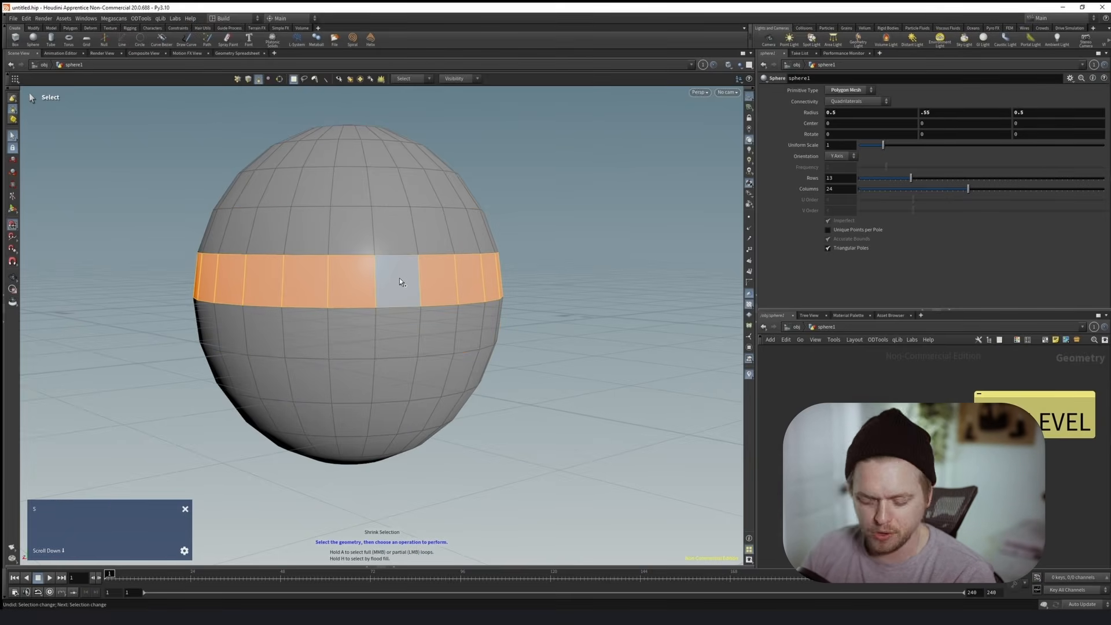
key("shift+g")
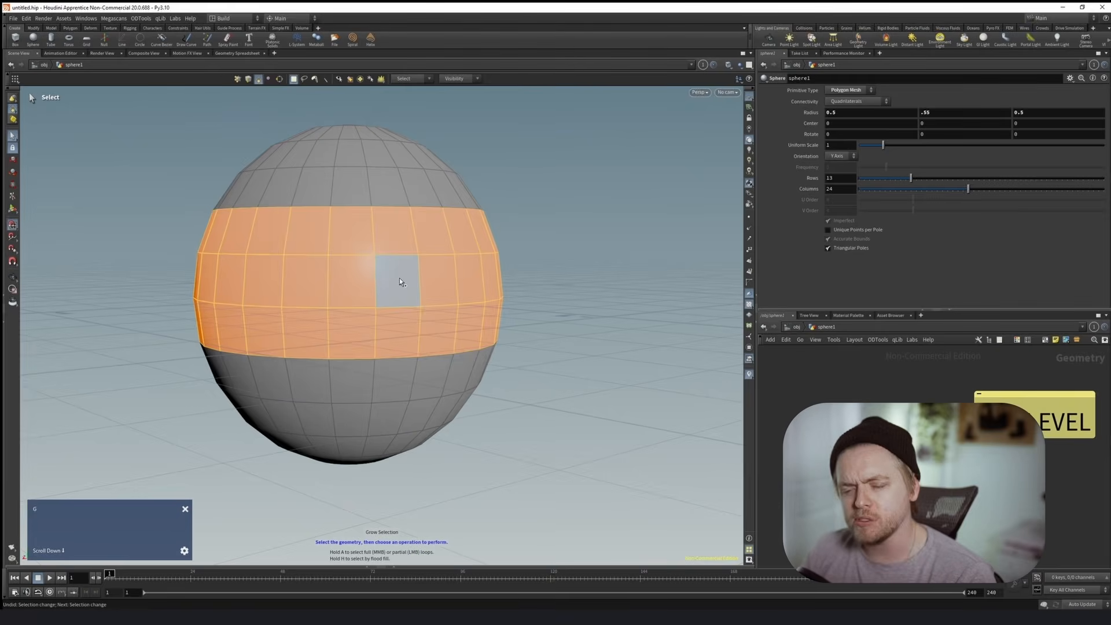
key("shift+s")
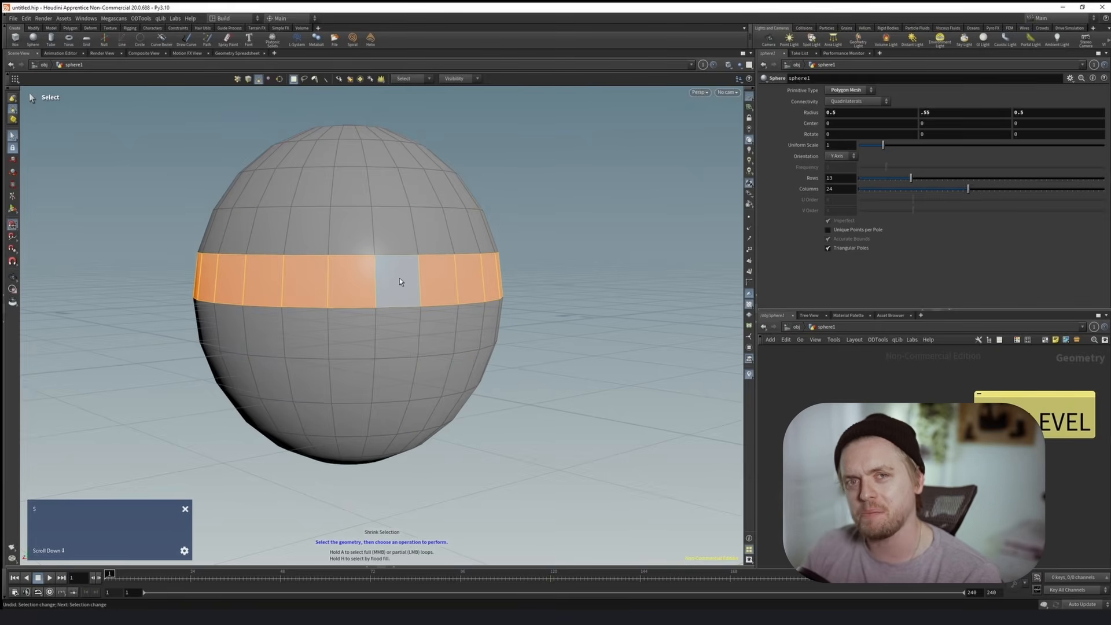
Step: Add a full face loop two rows above the selected band, and try to flood-fill the gap between the loops
left_click(256, 198, "shift")
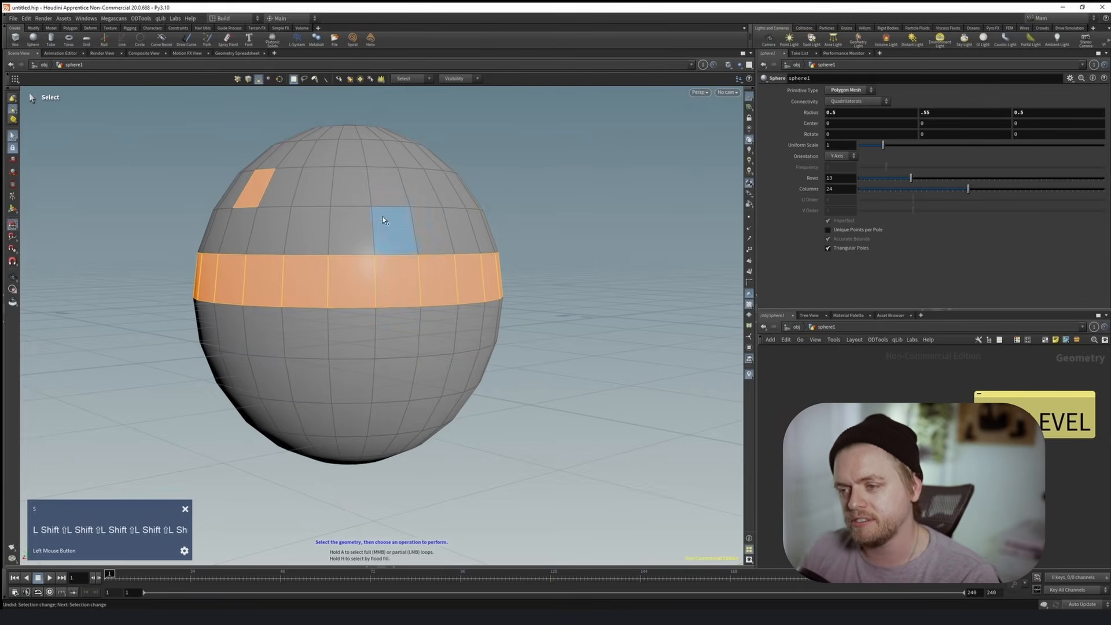
key("shift+a")
middle_click(396, 186, "shift")
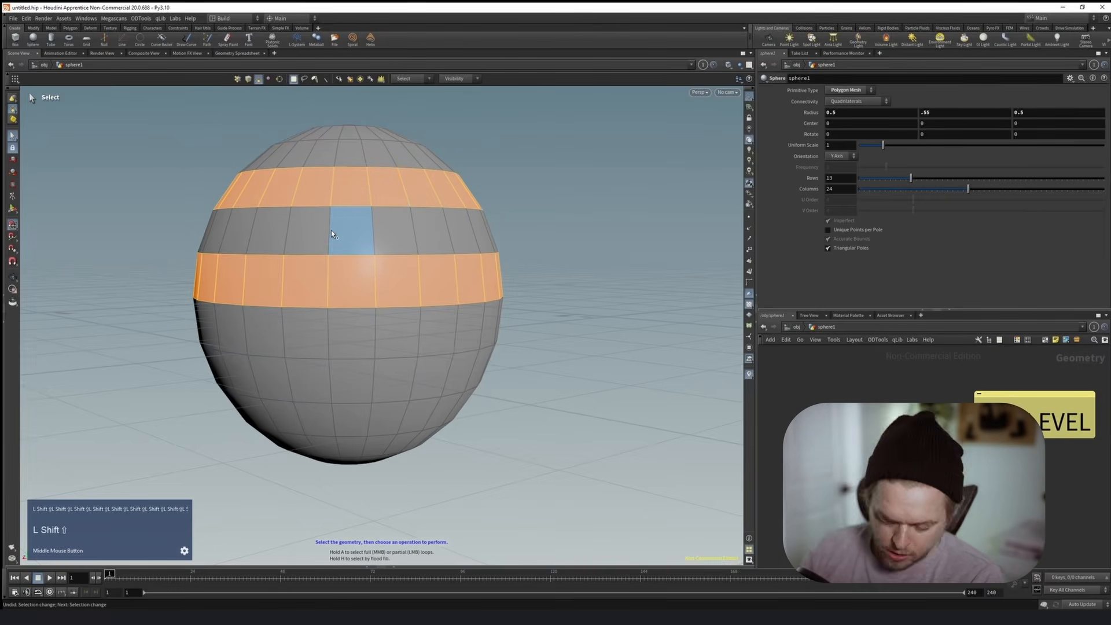
key("shift+h")
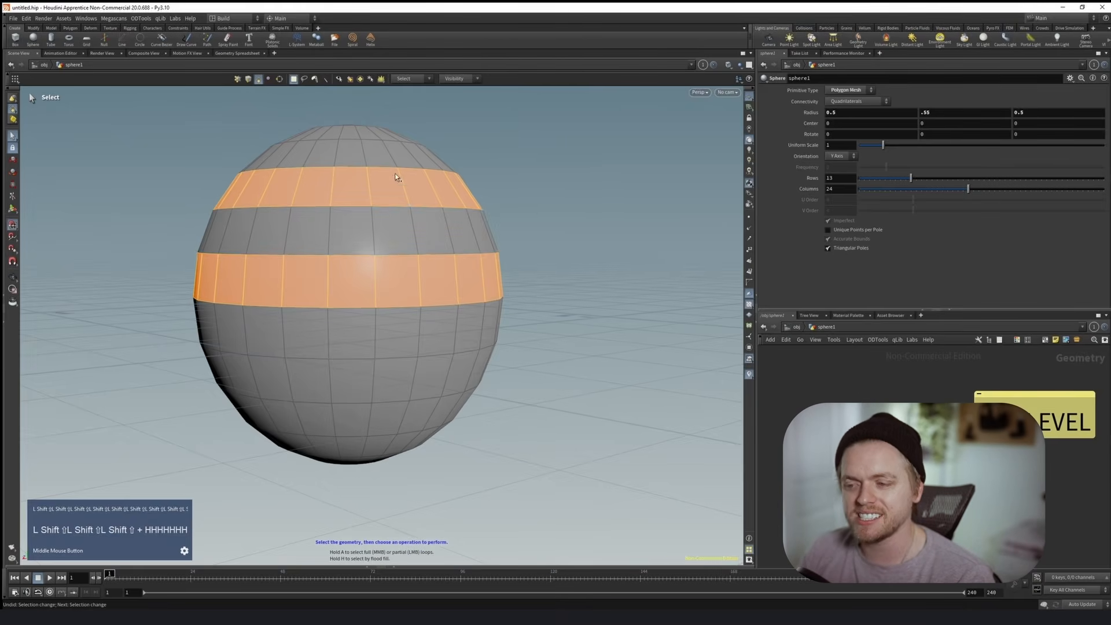
Step: Select the upper face loop from a single face, and add the full loop just below the sphere's middle
left_click(275, 199)
left_click(245, 199)
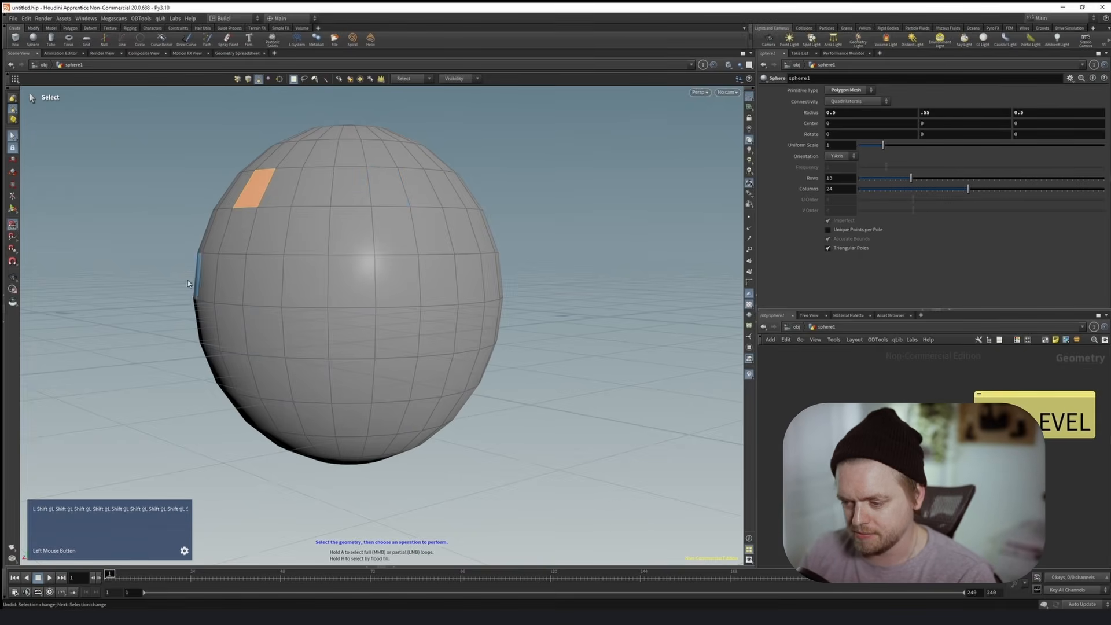
left_click(187, 280)
left_click(365, 203, "shift")
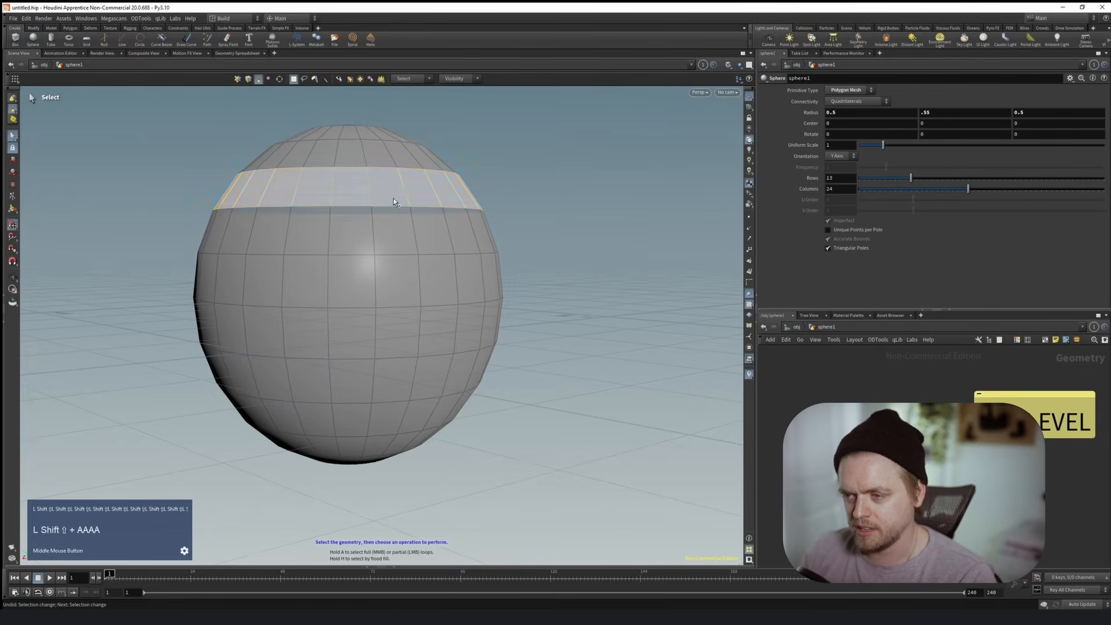
left_click(230, 328, "shift")
middle_click(447, 327)
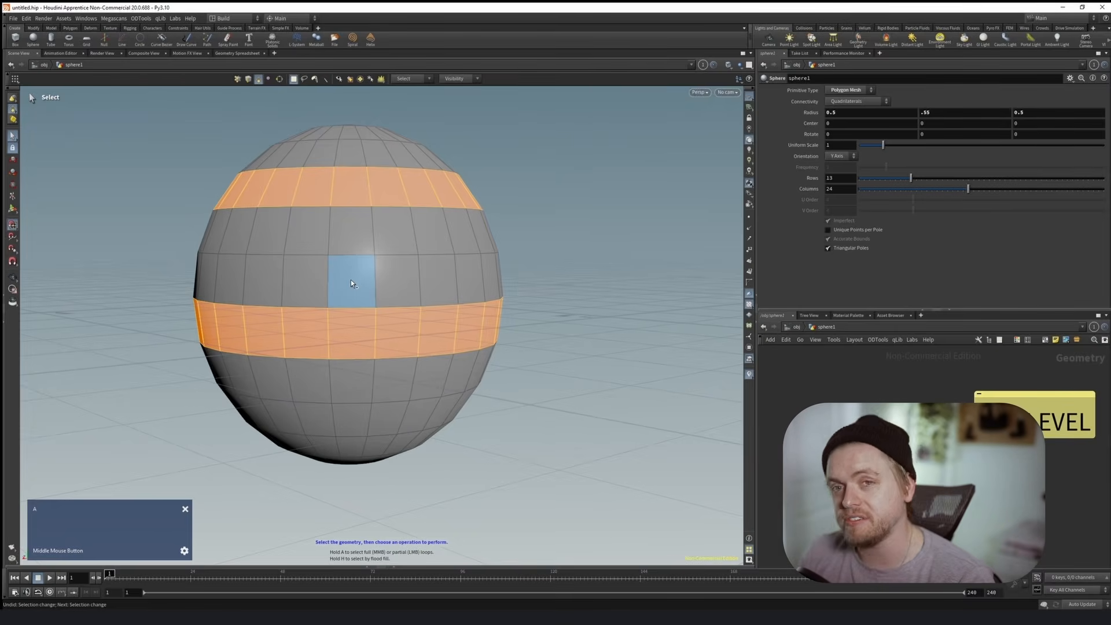
Step: Flood-fill the selection across the two unselected rows of faces between the upper and lower loops
key("h")
left_click(350, 279)
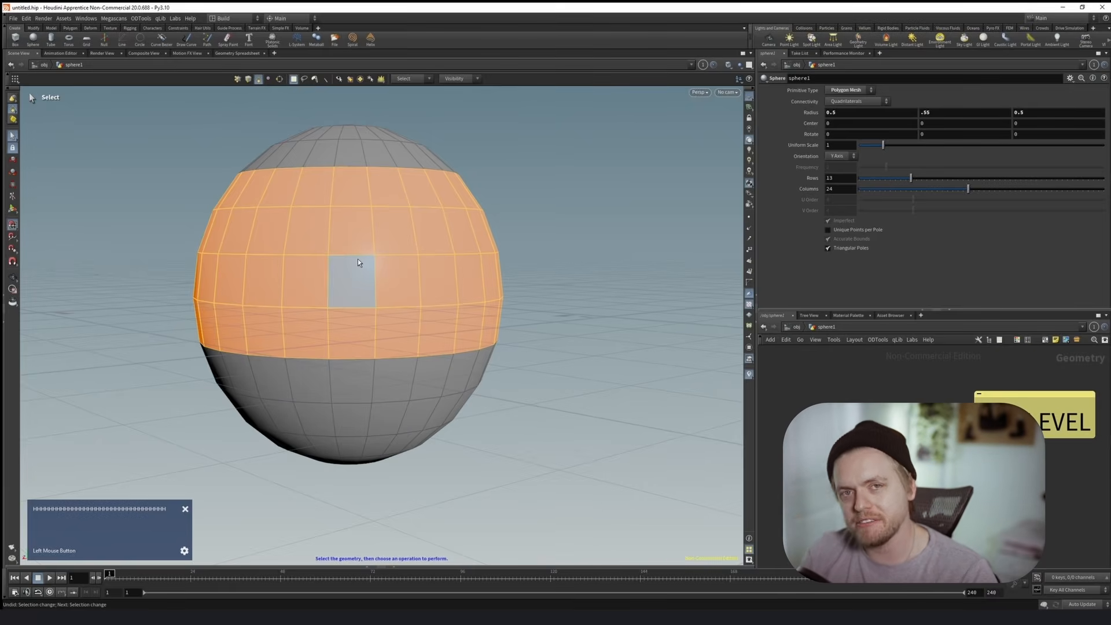
left_click(563, 223)
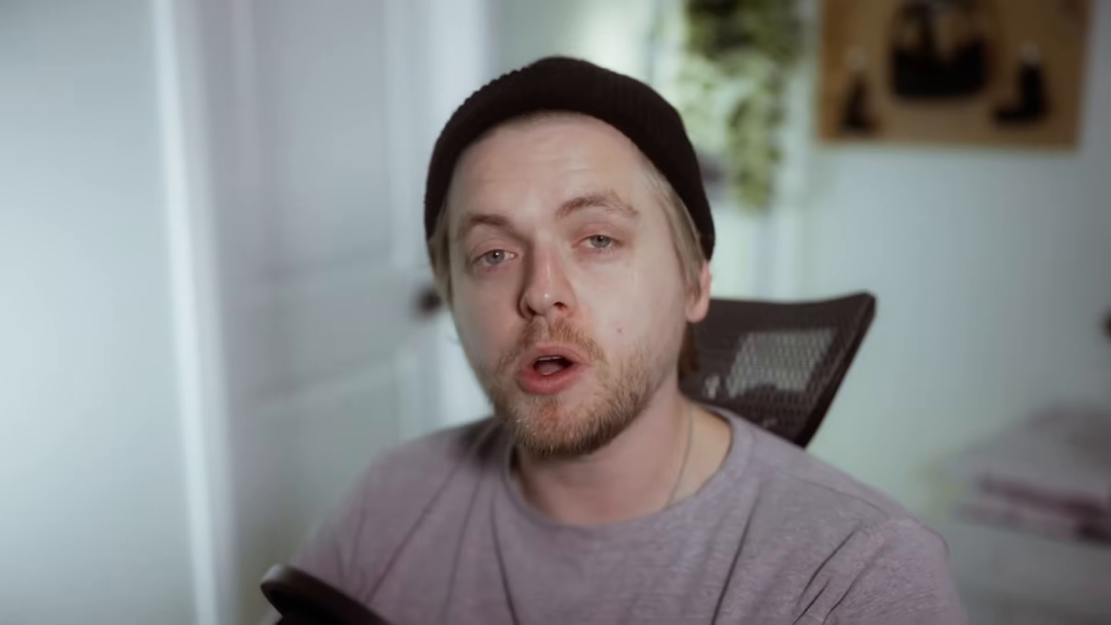